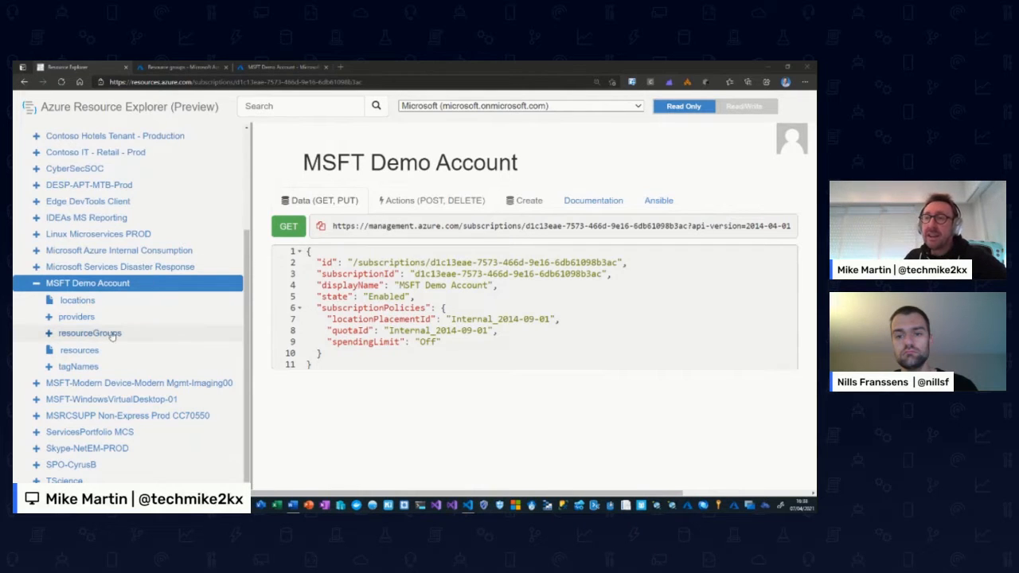
- Open the locations data of the MSFT Demo Account subscription and review its region entries
{"action": "scroll", "coordinate": [110, 313], "scroll_direction": "up", "scroll_amount": 4}
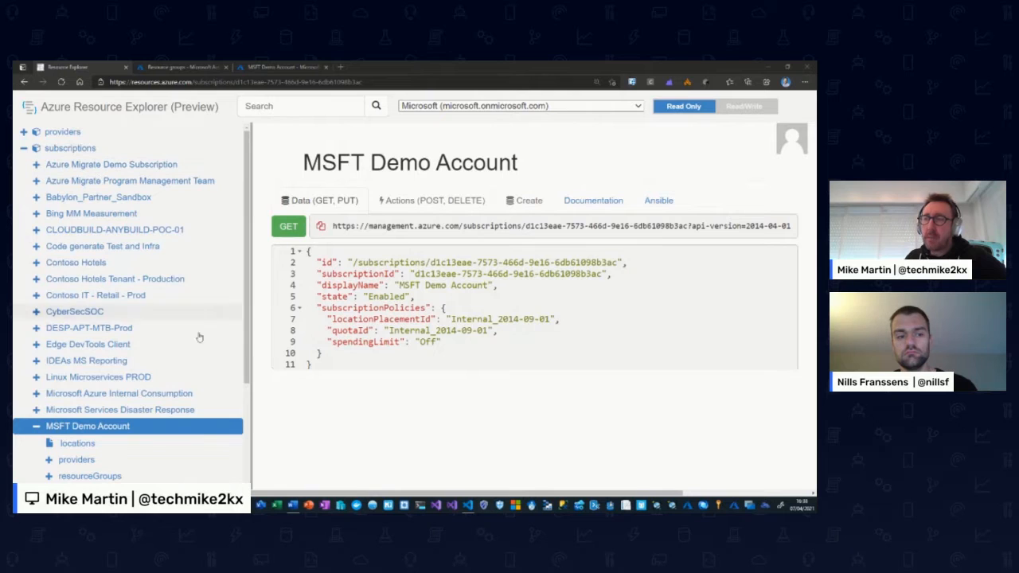
{"action": "scroll", "coordinate": [151, 431], "scroll_direction": "down", "scroll_amount": 2}
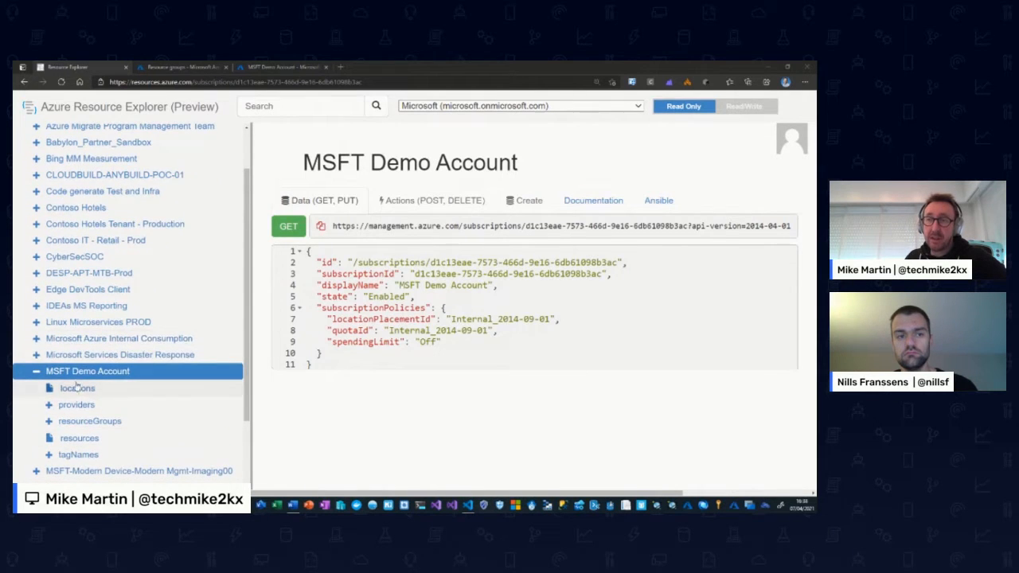
{"action": "scroll", "coordinate": [97, 414], "scroll_direction": "down", "scroll_amount": 2}
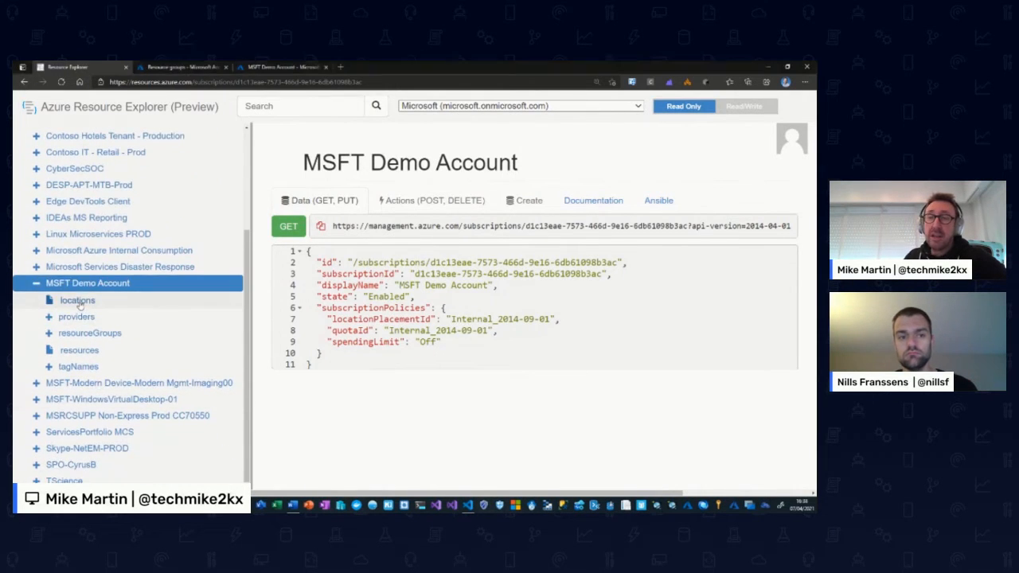
{"action": "left_click", "coordinate": [79, 303]}
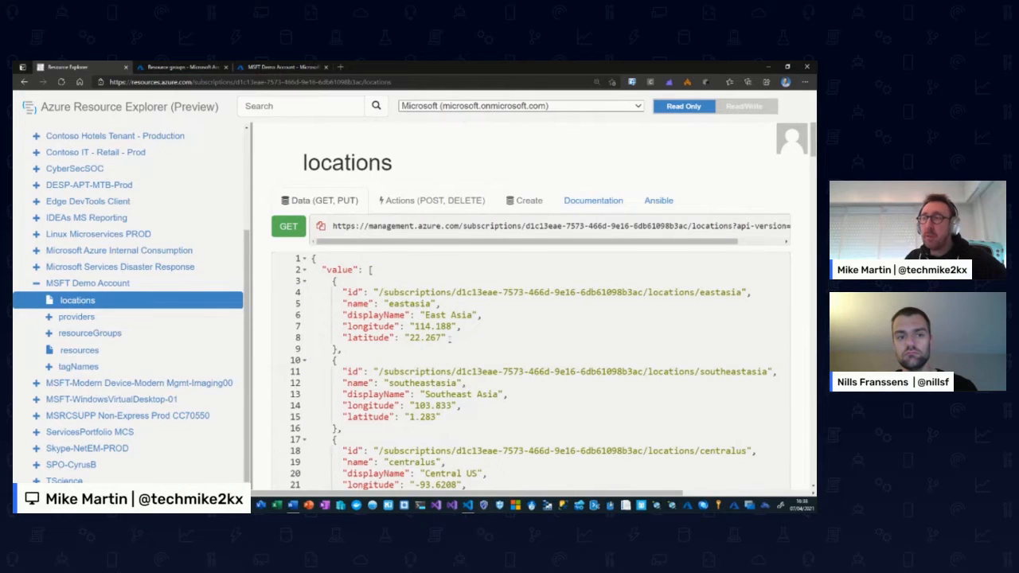
{"action": "scroll", "coordinate": [414, 279], "scroll_direction": "down", "scroll_amount": 3}
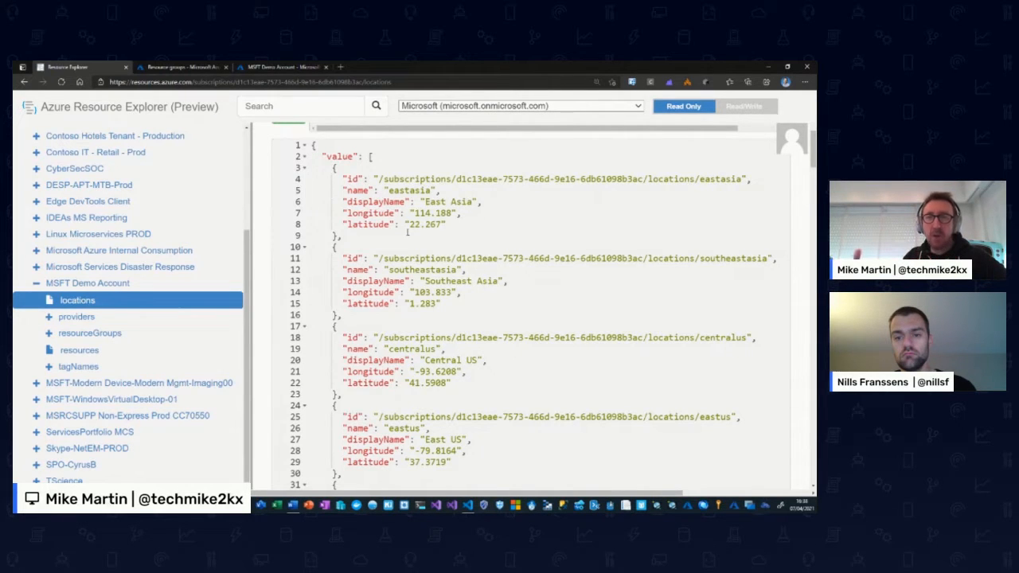
- Open the resourceGroups data of the MSFT Demo Account subscription
{"action": "scroll", "coordinate": [93, 374], "scroll_direction": "up", "scroll_amount": 1}
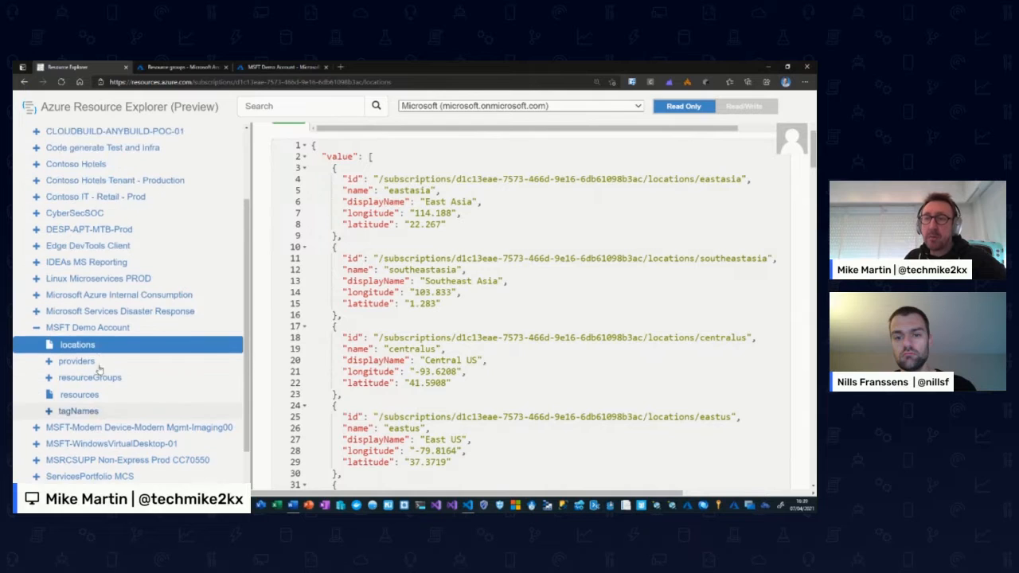
{"action": "left_click", "coordinate": [90, 389]}
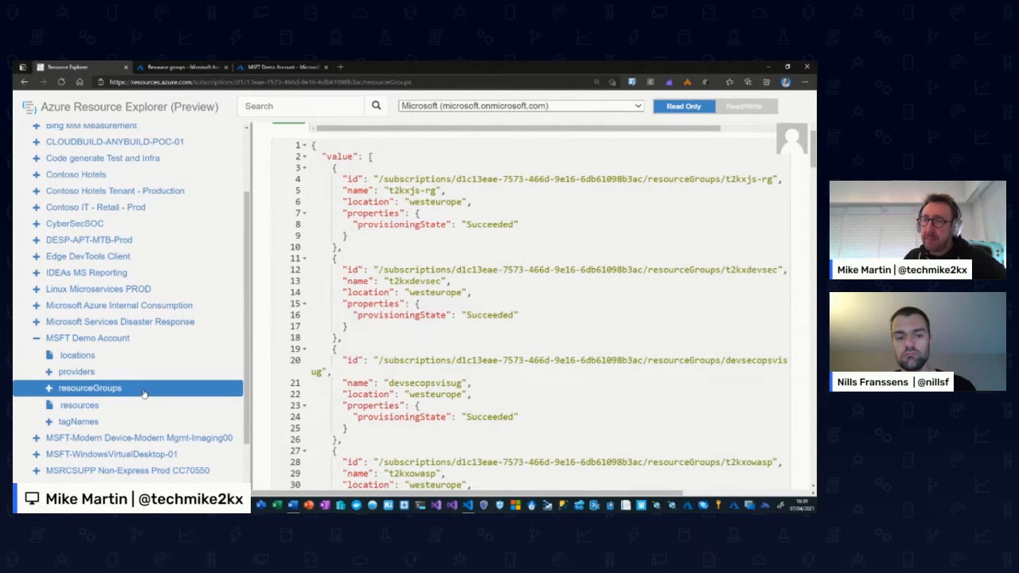
{"action": "scroll", "coordinate": [144, 393], "scroll_direction": "down", "scroll_amount": 1}
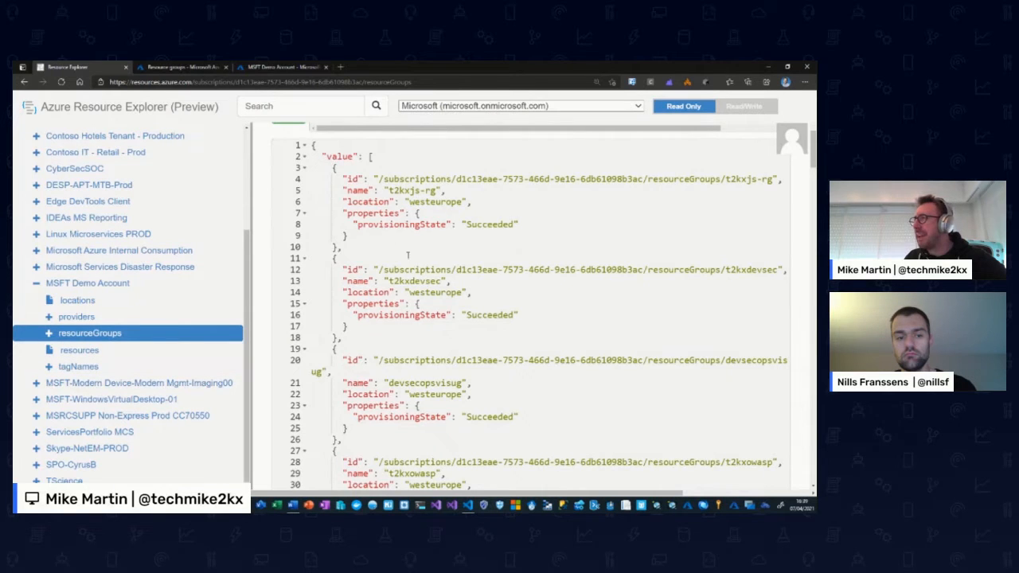
{"action": "scroll", "coordinate": [407, 255], "scroll_direction": "up", "scroll_amount": 2}
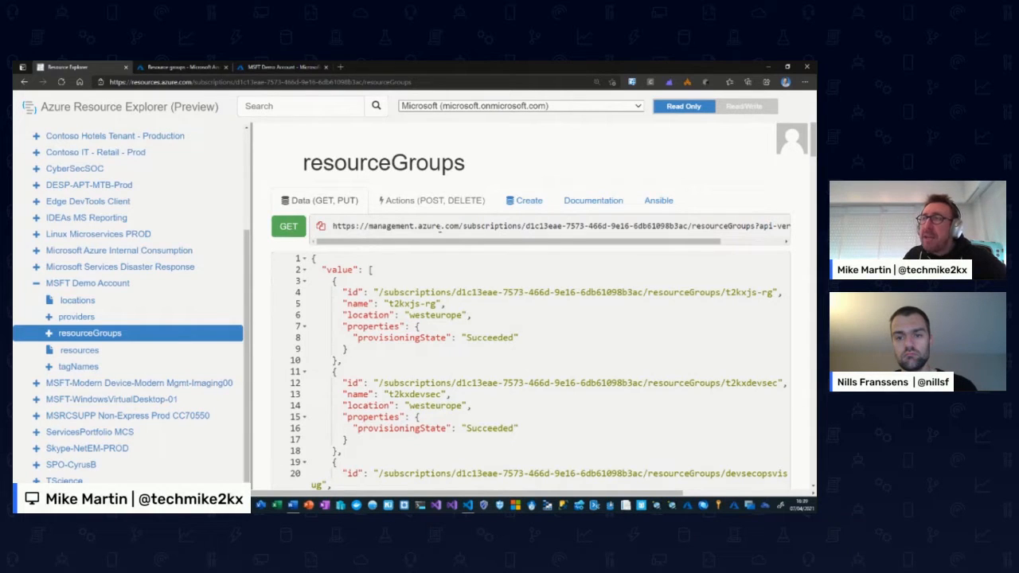
- Inspect and select the full resourceGroups request URL, including its API version, and run the GET request
{"action": "left_click_drag", "start_coordinate": [611, 243], "coordinate": [673, 243]}
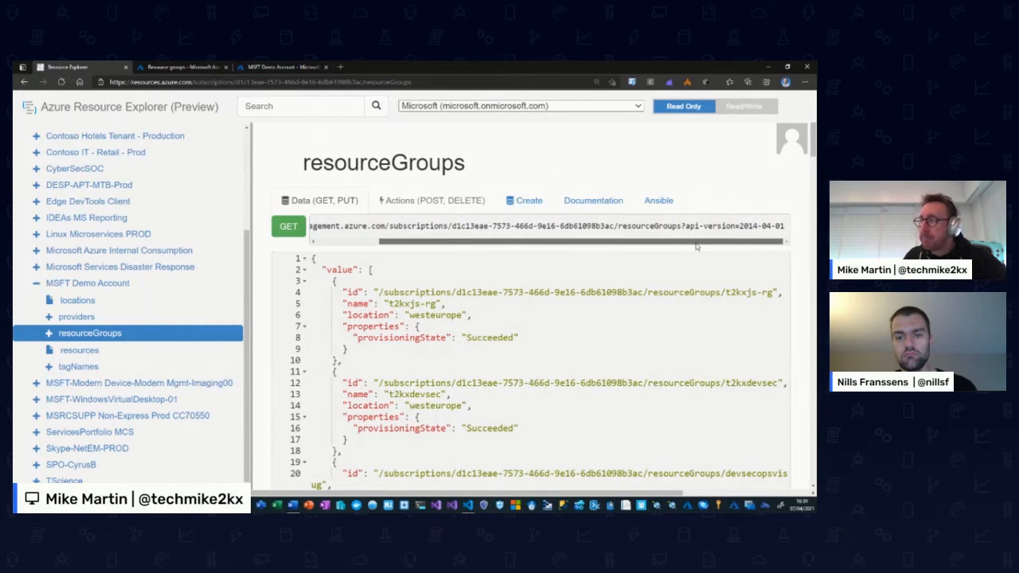
{"action": "left_click_drag", "start_coordinate": [786, 228], "coordinate": [320, 227]}
{"action": "left_click", "coordinate": [292, 227]}
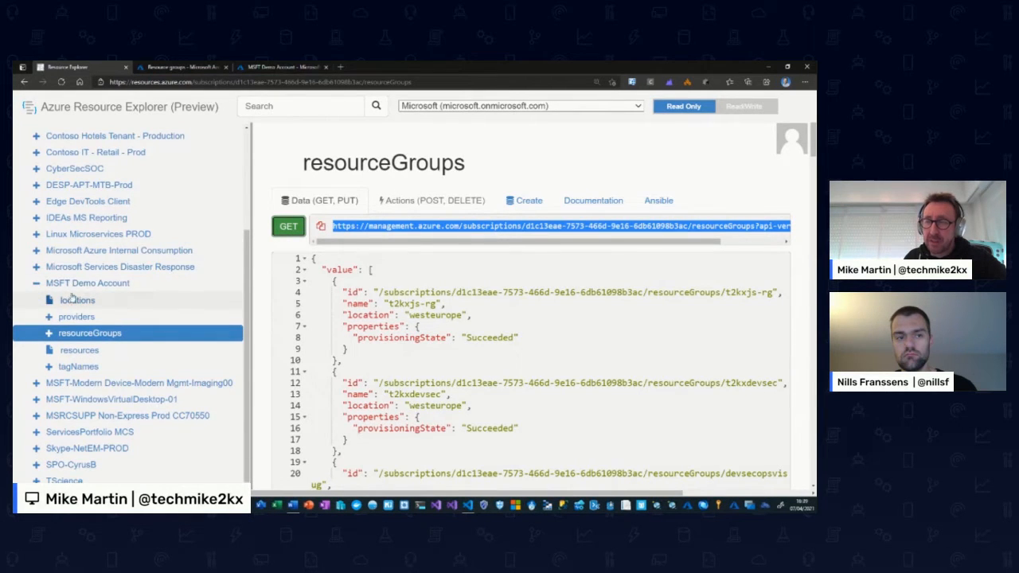
- Expand the subscription's resource groups and open the resources data of the mcservice group
{"action": "left_click", "coordinate": [50, 334]}
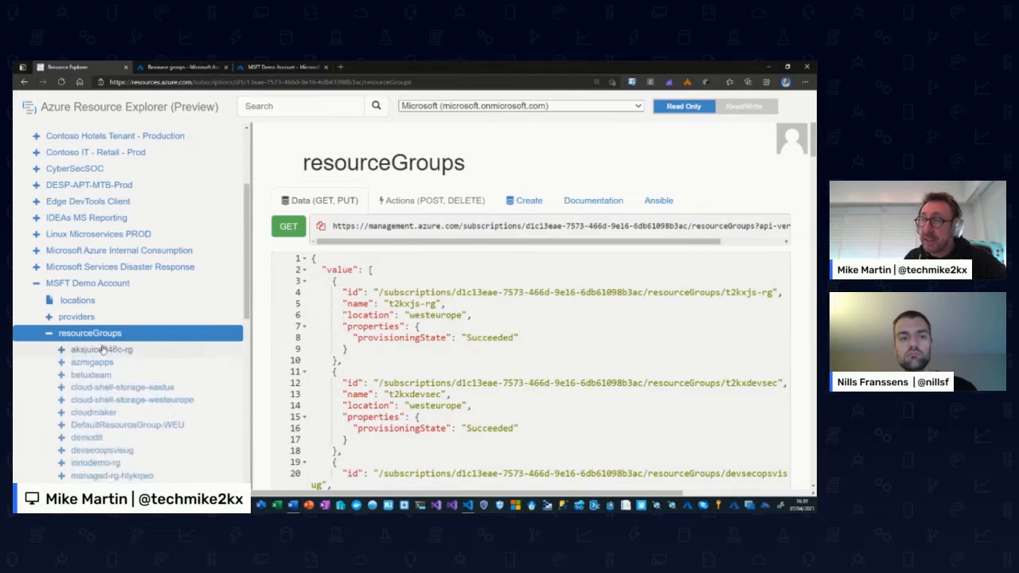
{"action": "scroll", "coordinate": [120, 386], "scroll_direction": "down", "scroll_amount": 2}
{"action": "scroll", "coordinate": [124, 380], "scroll_direction": "down", "scroll_amount": 2}
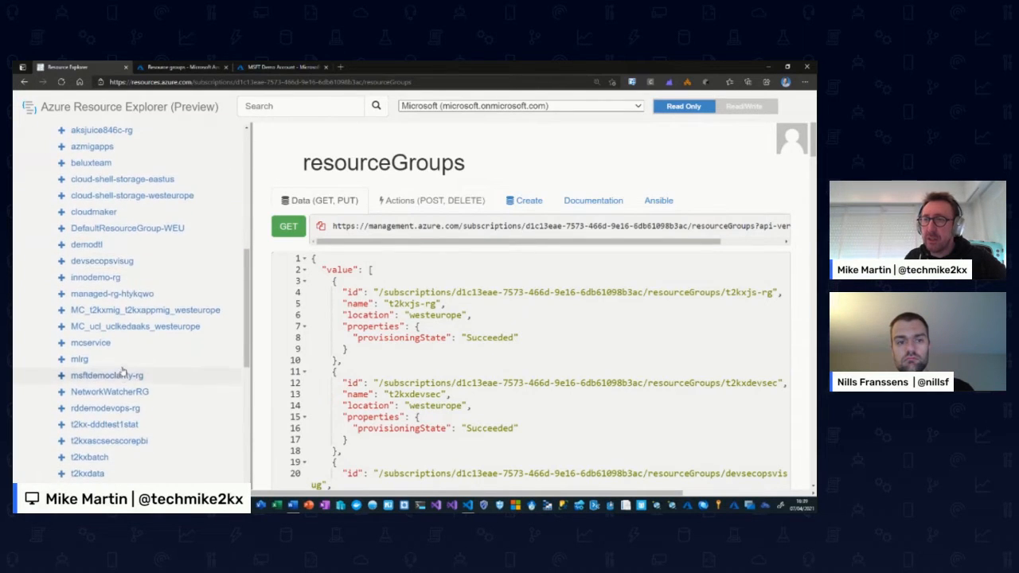
{"action": "left_click", "coordinate": [61, 289]}
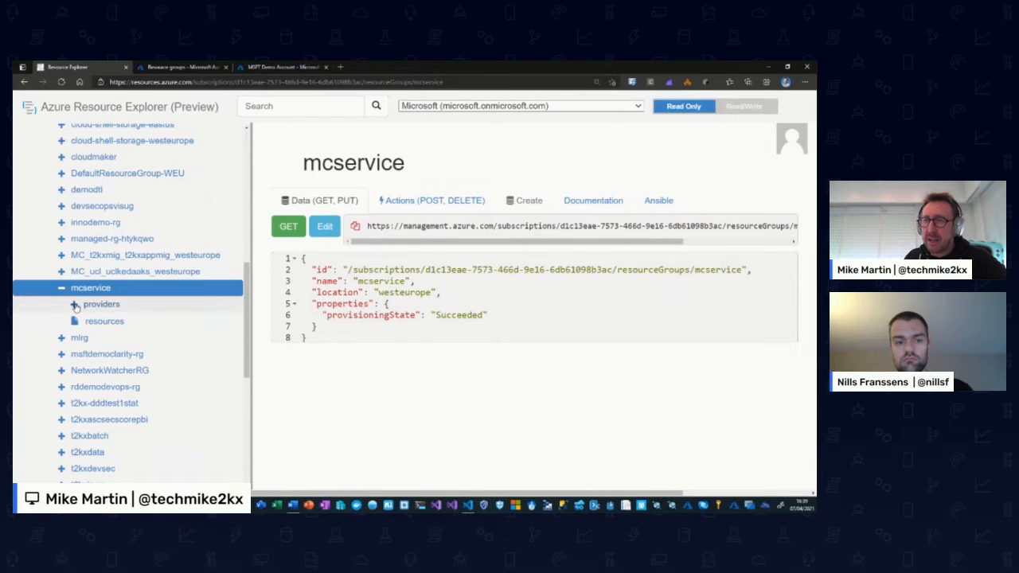
{"action": "left_click", "coordinate": [101, 322]}
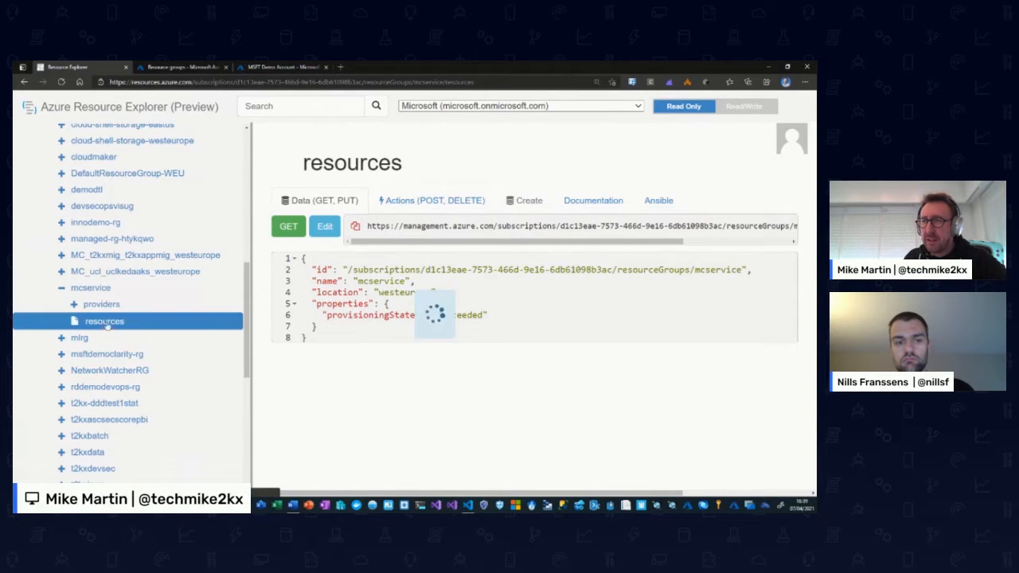
- Look through the resource group tree and highlight the first 18 lines of the mcservice resources JSON
{"action": "scroll", "coordinate": [125, 289], "scroll_direction": "down", "scroll_amount": 2}
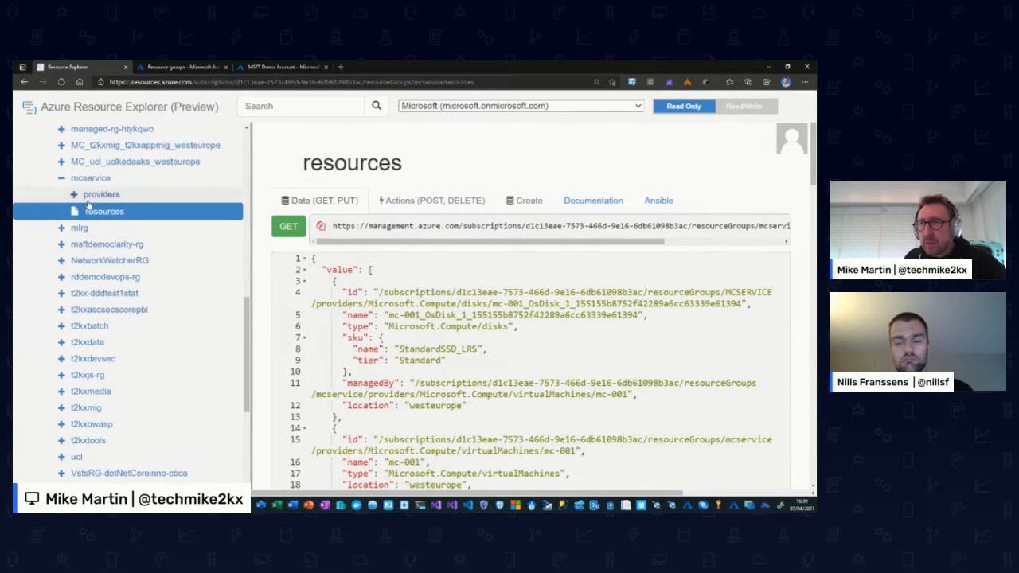
{"action": "scroll", "coordinate": [119, 290], "scroll_direction": "up", "scroll_amount": 5}
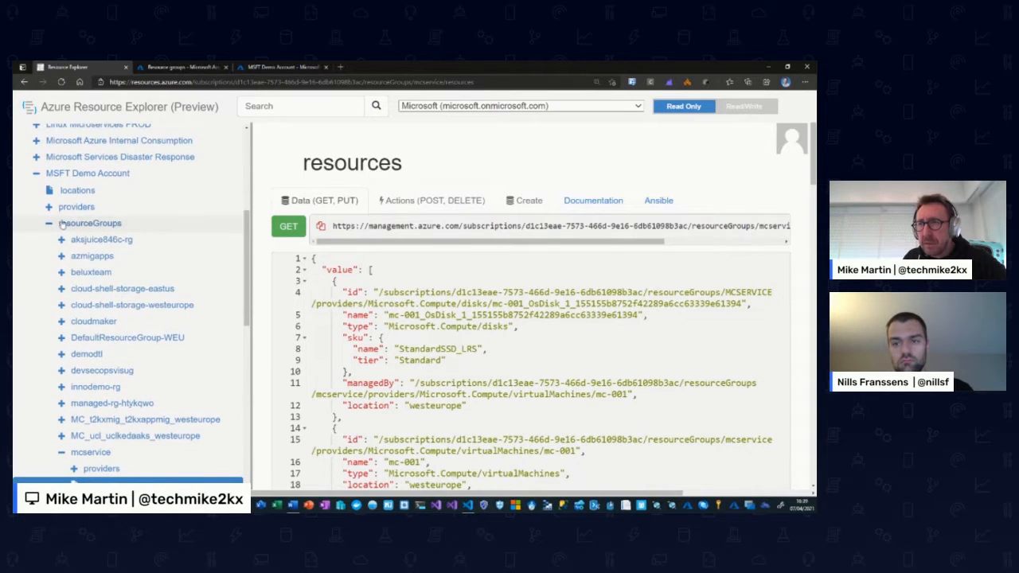
{"action": "scroll", "coordinate": [99, 298], "scroll_direction": "down", "scroll_amount": 5}
{"action": "scroll", "coordinate": [101, 304], "scroll_direction": "down", "scroll_amount": 2}
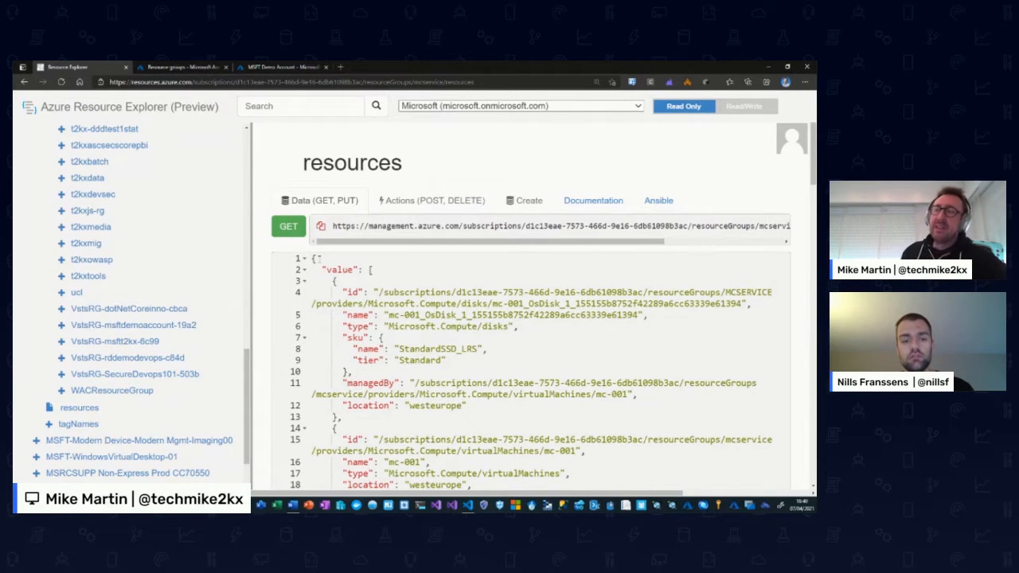
{"action": "left_click_drag", "start_coordinate": [312, 259], "coordinate": [444, 484]}
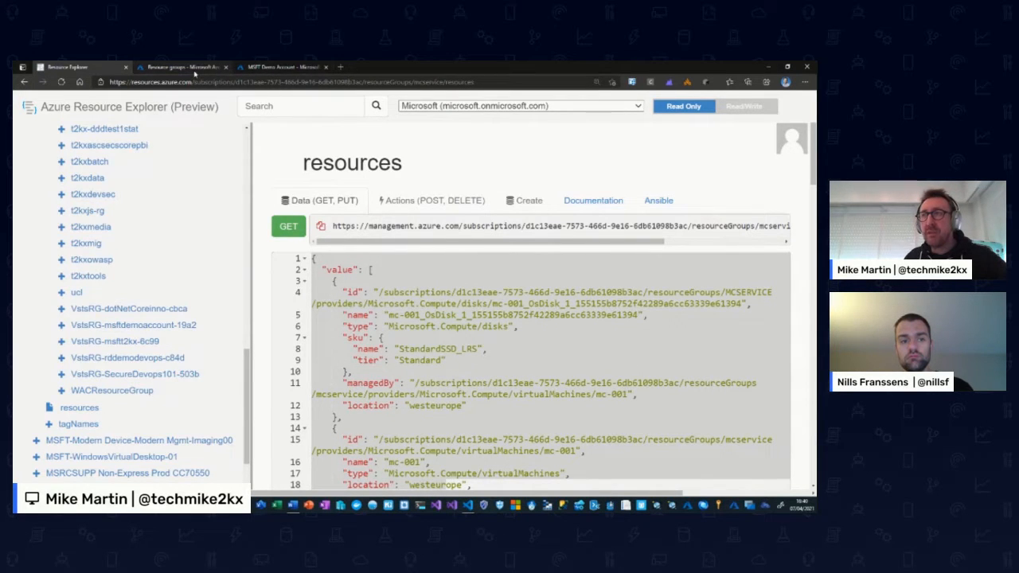
- Switch to the Azure portal and look through the MSFT Demo Account subscription's settings beside its Resource providers page
{"action": "left_click", "coordinate": [181, 67]}
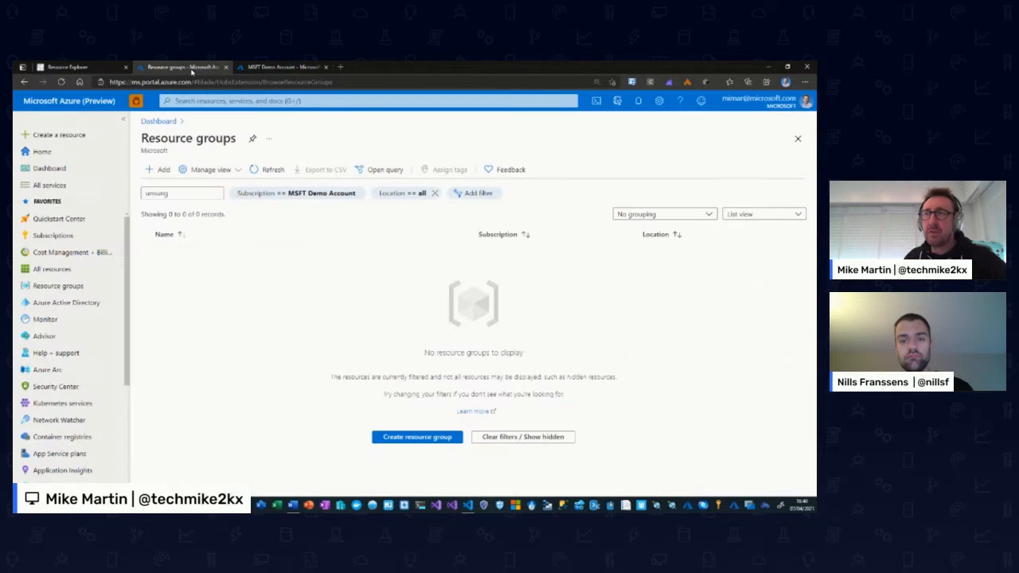
{"action": "left_click", "coordinate": [274, 67]}
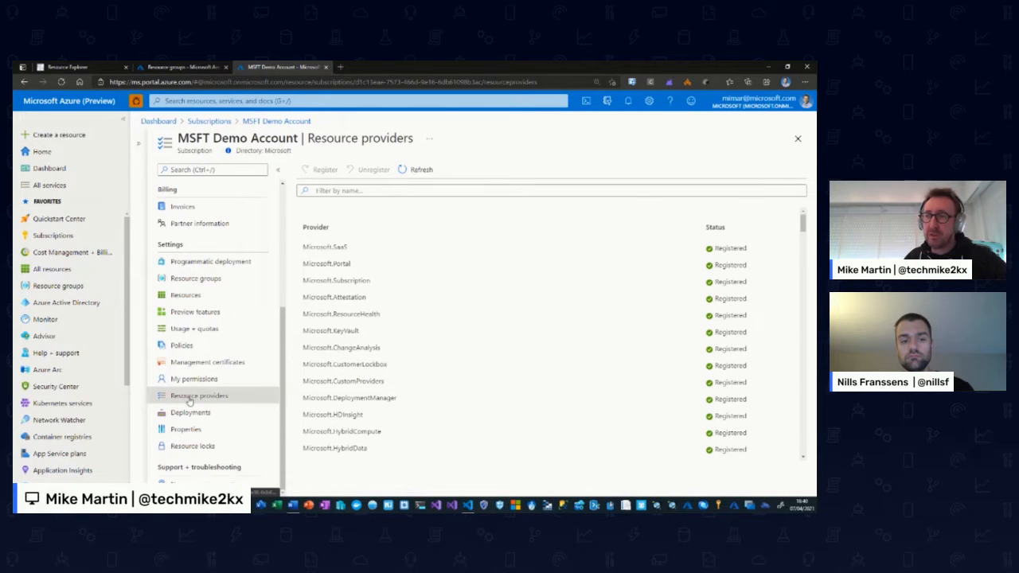
{"action": "scroll", "coordinate": [223, 343], "scroll_direction": "up", "scroll_amount": 2}
{"action": "scroll", "coordinate": [225, 343], "scroll_direction": "down", "scroll_amount": 1}
{"action": "scroll", "coordinate": [225, 343], "scroll_direction": "up", "scroll_amount": 1}
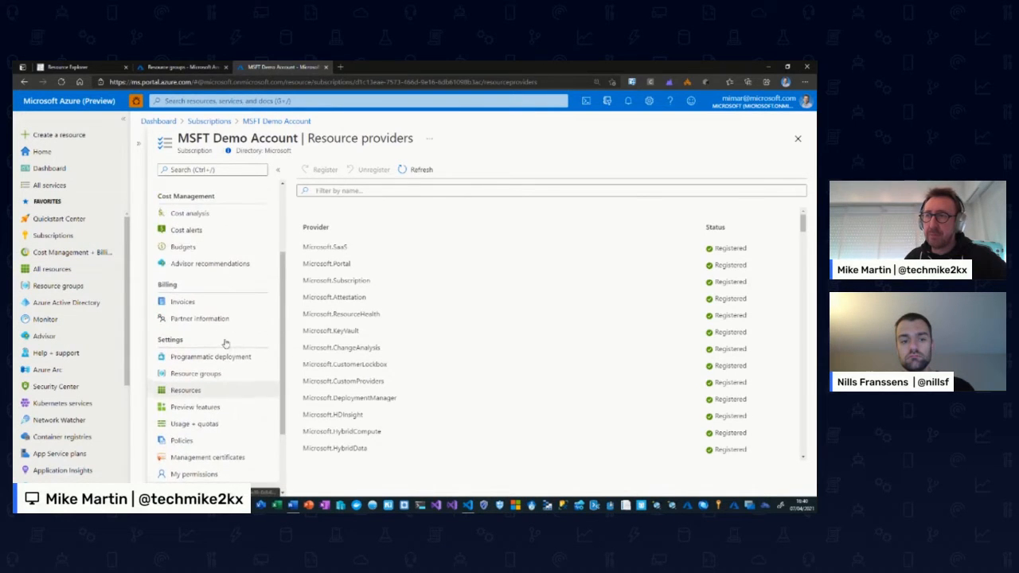
{"action": "scroll", "coordinate": [225, 343], "scroll_direction": "down", "scroll_amount": 2}
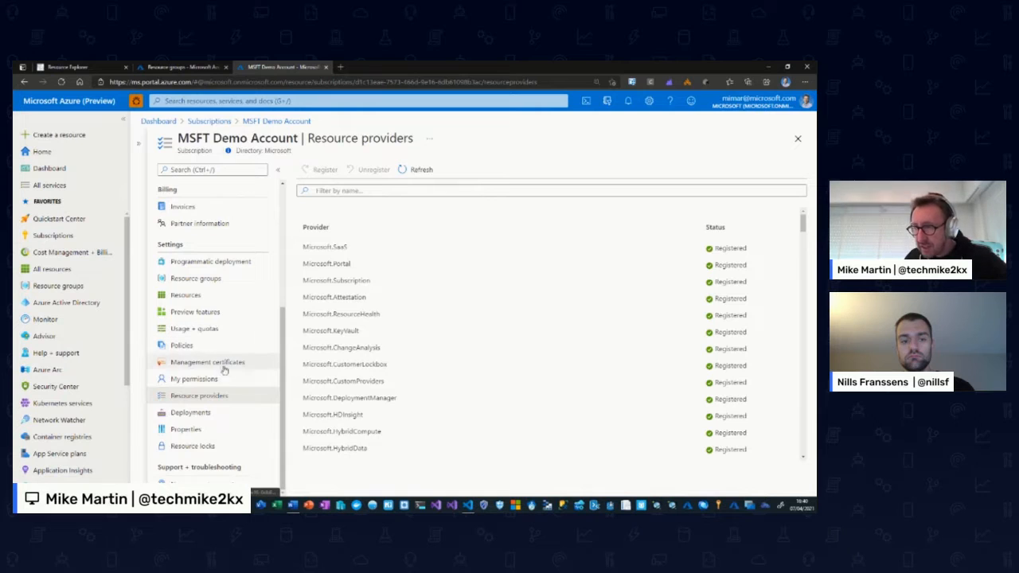
- Find Resource Explorer by searching the portal for "resource" and expand its Subscriptions node
{"action": "left_click", "coordinate": [191, 100]}
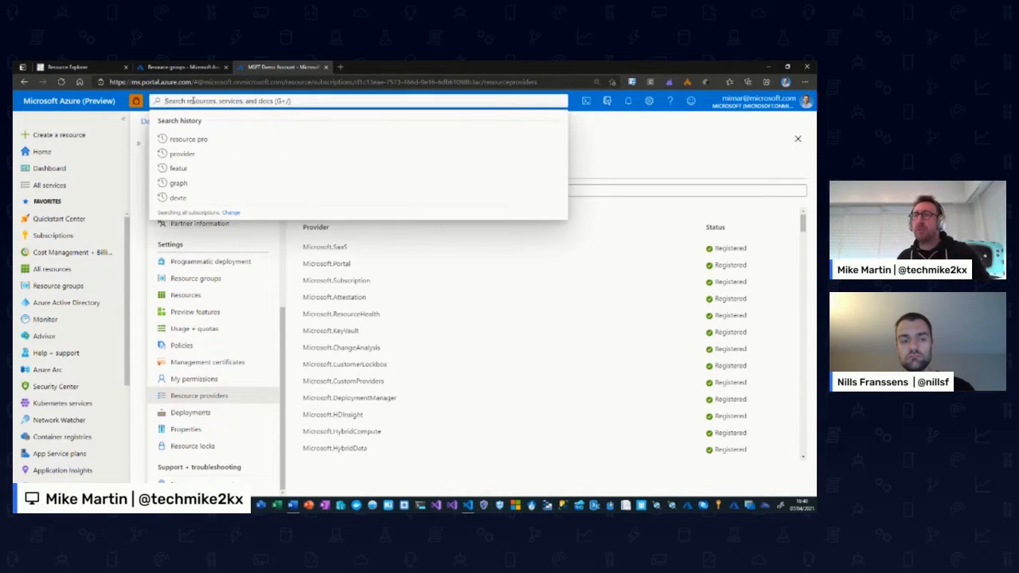
{"action": "type", "text": "resource"}
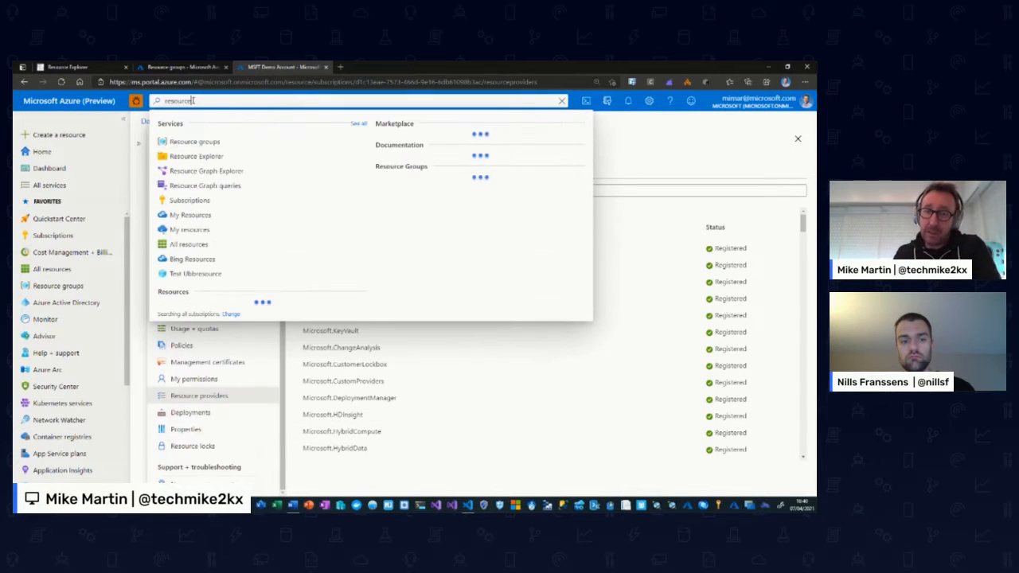
{"action": "left_click", "coordinate": [196, 156]}
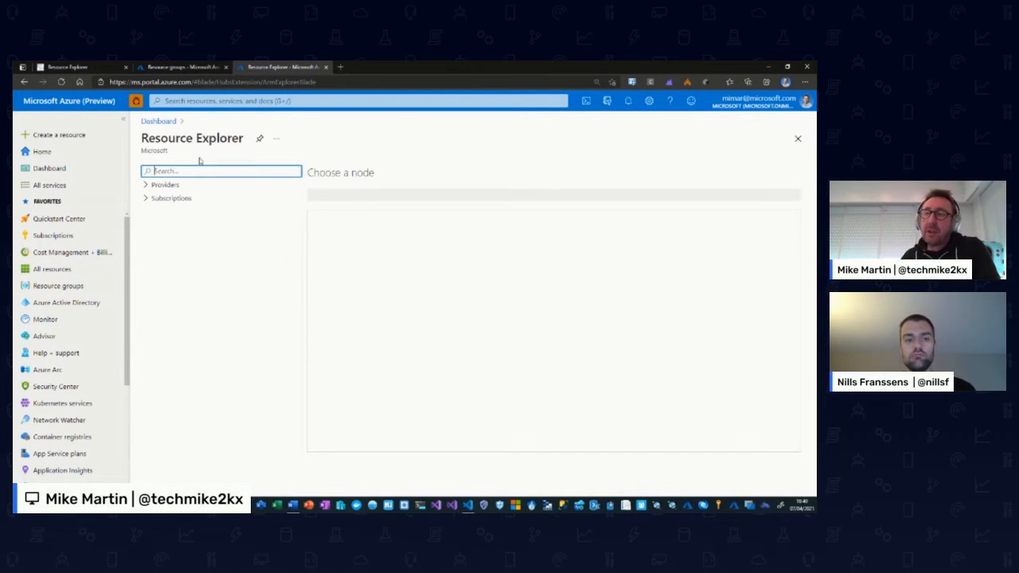
{"action": "left_click", "coordinate": [179, 201]}
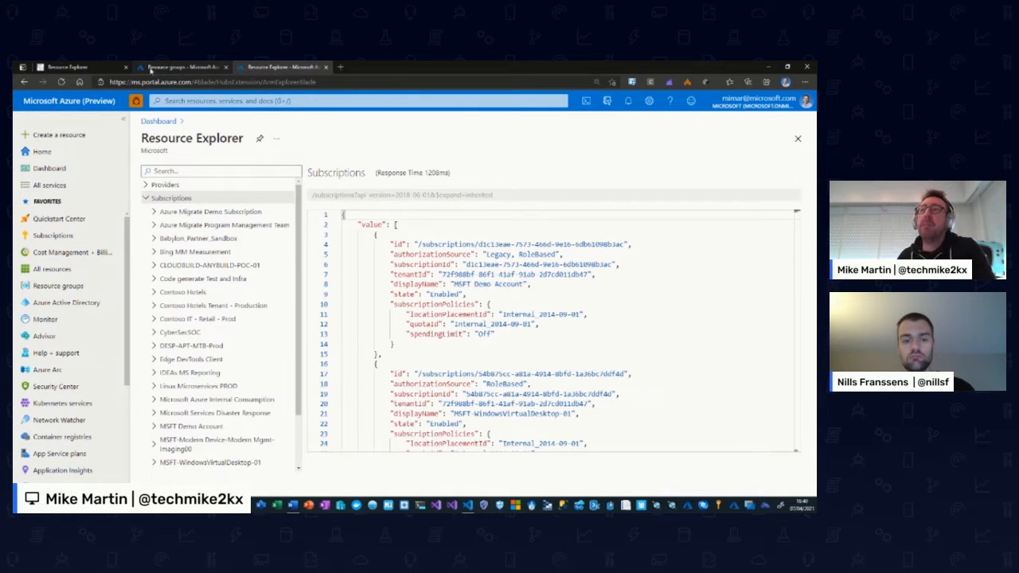
- Return to the Azure Resource Explorer site and open the virtualMachines data under the mcservice group's Microsoft.Compute provider
{"action": "left_click", "coordinate": [67, 67]}
{"action": "left_click", "coordinate": [366, 328]}
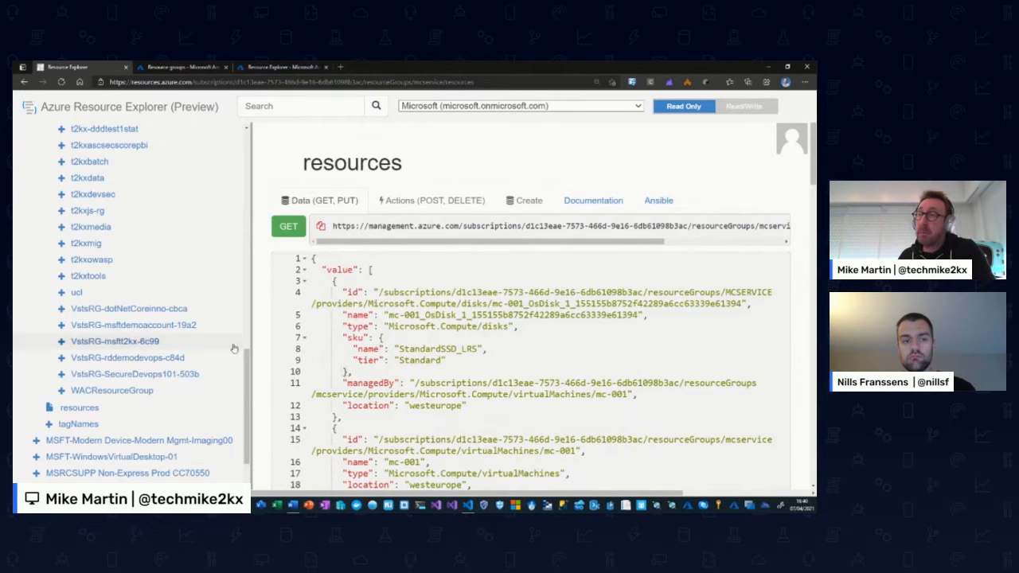
{"action": "scroll", "coordinate": [305, 351], "scroll_direction": "down", "scroll_amount": 1}
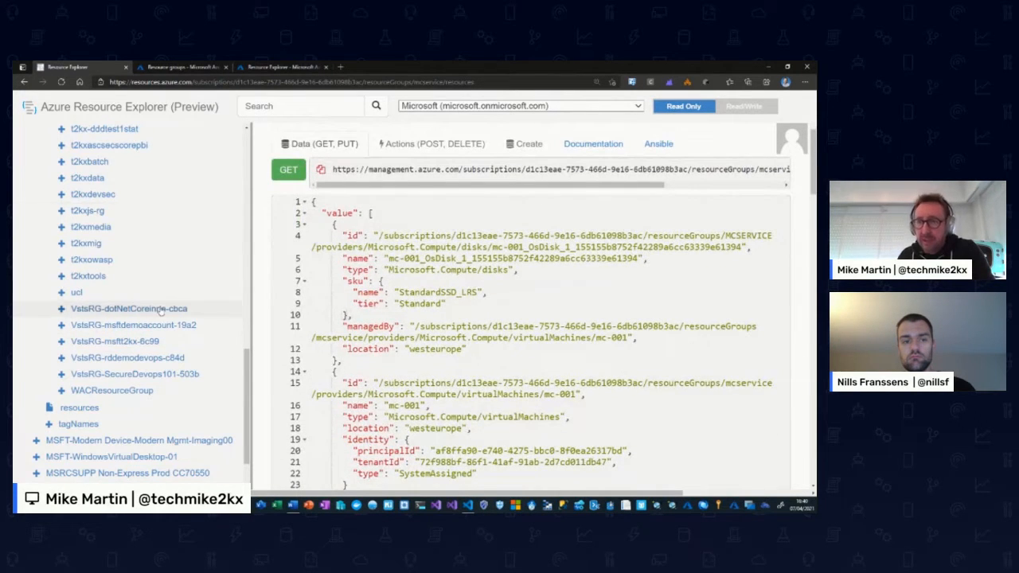
{"action": "scroll", "coordinate": [159, 311], "scroll_direction": "down", "scroll_amount": 1}
{"action": "scroll", "coordinate": [160, 311], "scroll_direction": "up", "scroll_amount": 3}
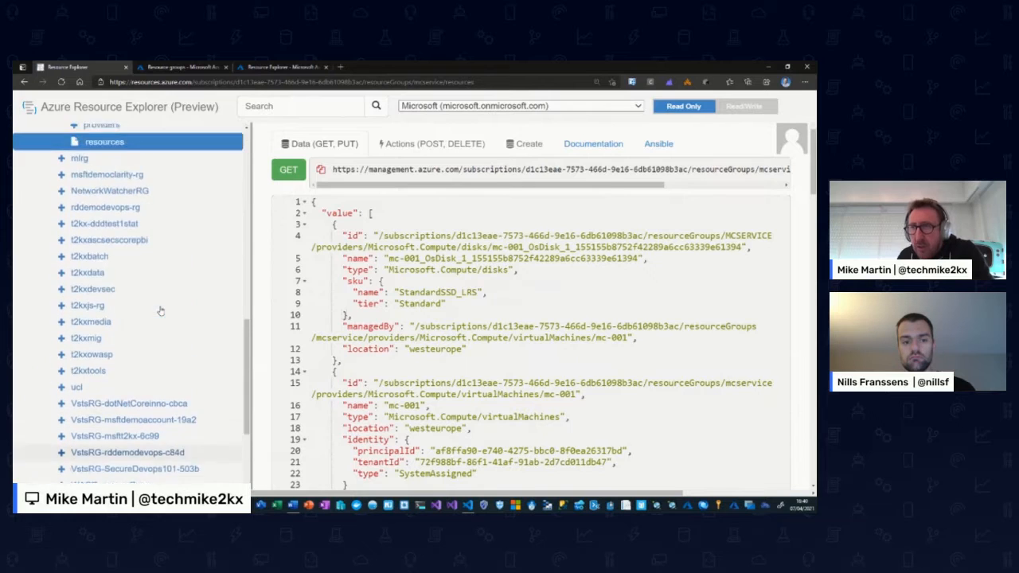
{"action": "scroll", "coordinate": [85, 193], "scroll_direction": "up", "scroll_amount": 1}
{"action": "left_click", "coordinate": [86, 193]}
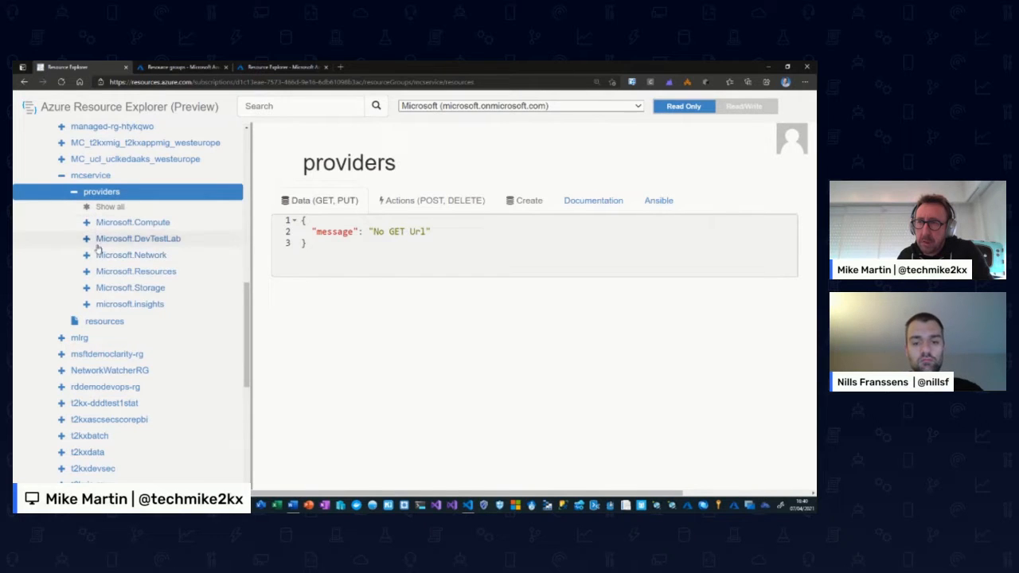
{"action": "left_click", "coordinate": [93, 226]}
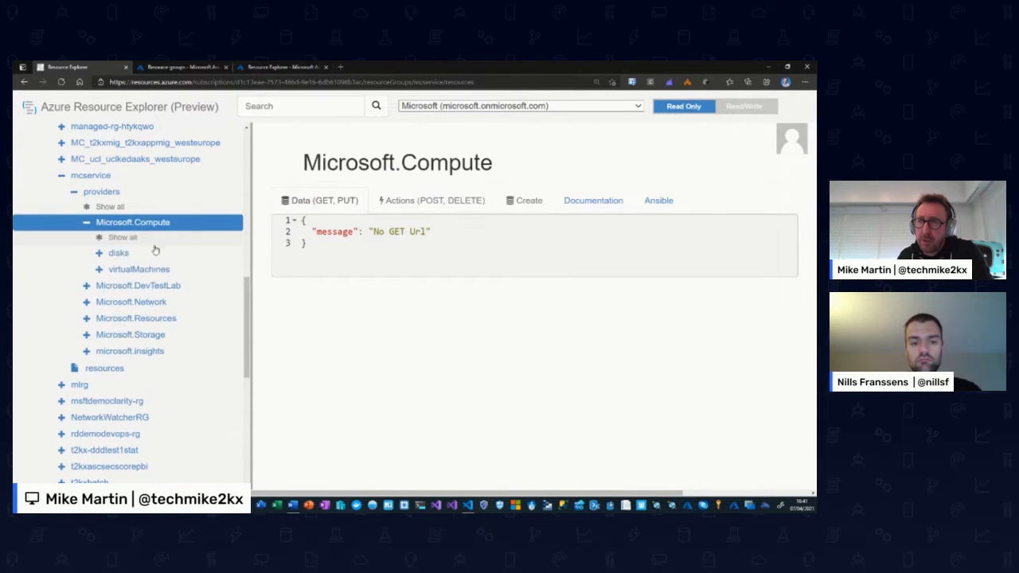
{"action": "left_click", "coordinate": [132, 271]}
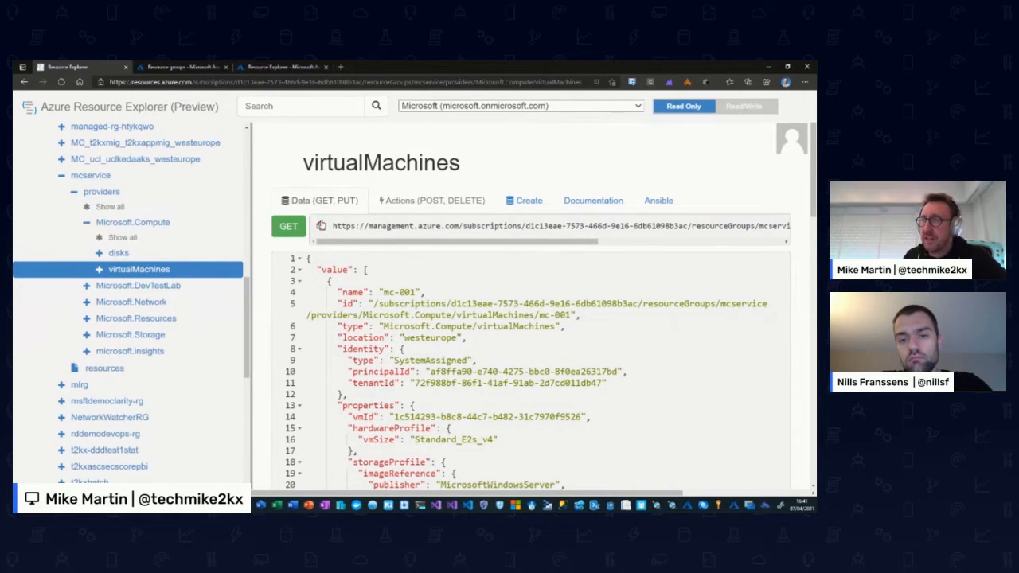
- Open the mc-001 virtual machine, highlight its request URL and display its POST and DELETE actions
{"action": "left_click", "coordinate": [98, 270]}
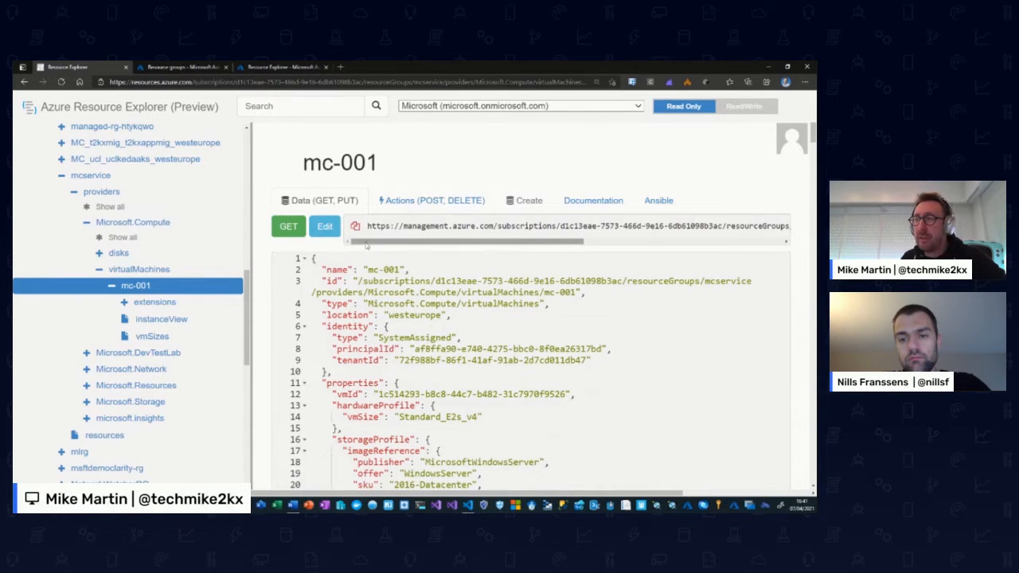
{"action": "left_click_drag", "start_coordinate": [368, 226], "coordinate": [799, 225]}
{"action": "left_click", "coordinate": [454, 200]}
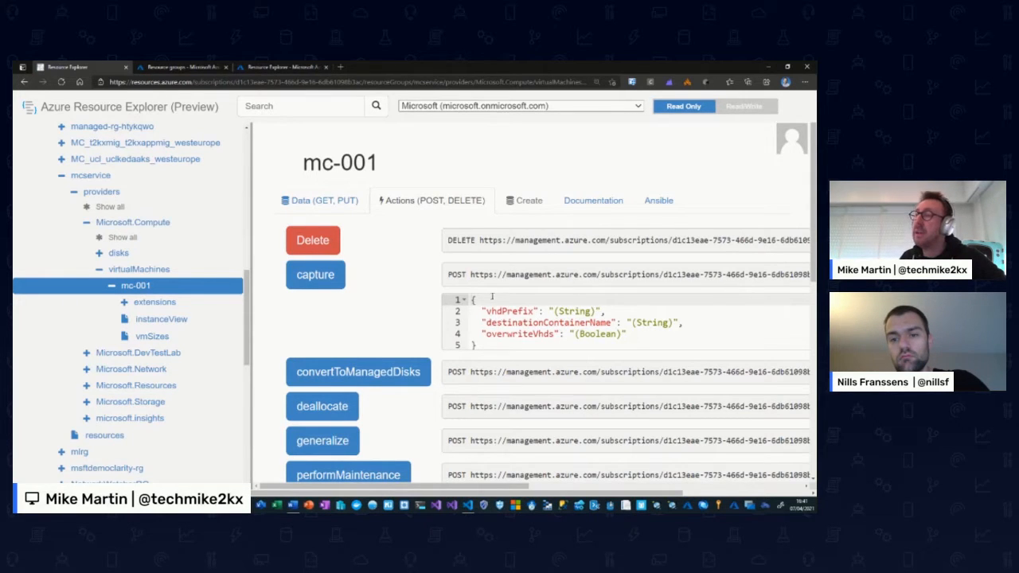
- Examine the remaining POST actions of mc-001, including the full request URLs of reimage, restart, runCommand and start
{"action": "scroll", "coordinate": [414, 366], "scroll_direction": "down", "scroll_amount": 5}
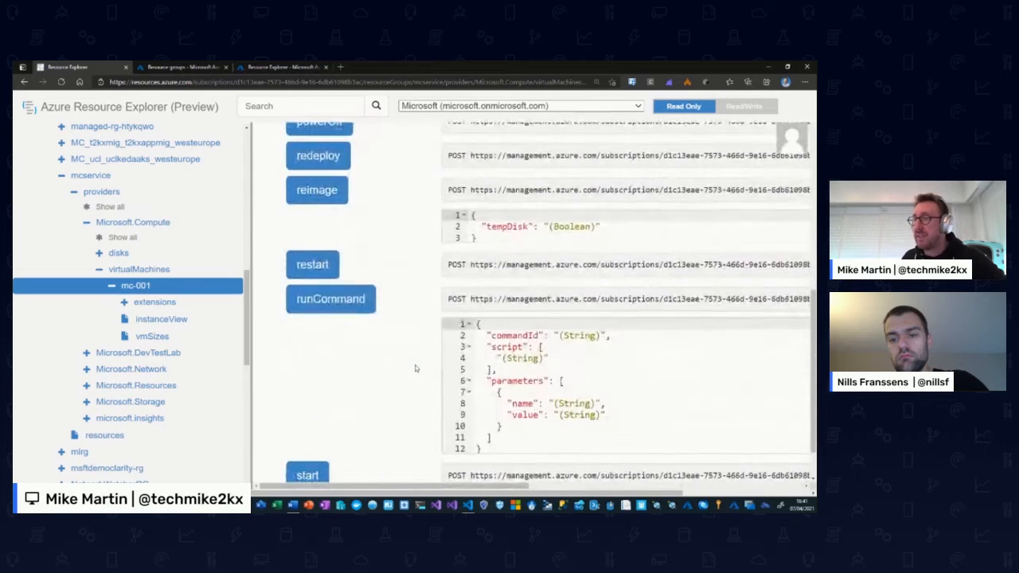
{"action": "scroll", "coordinate": [368, 459], "scroll_direction": "down", "scroll_amount": 1}
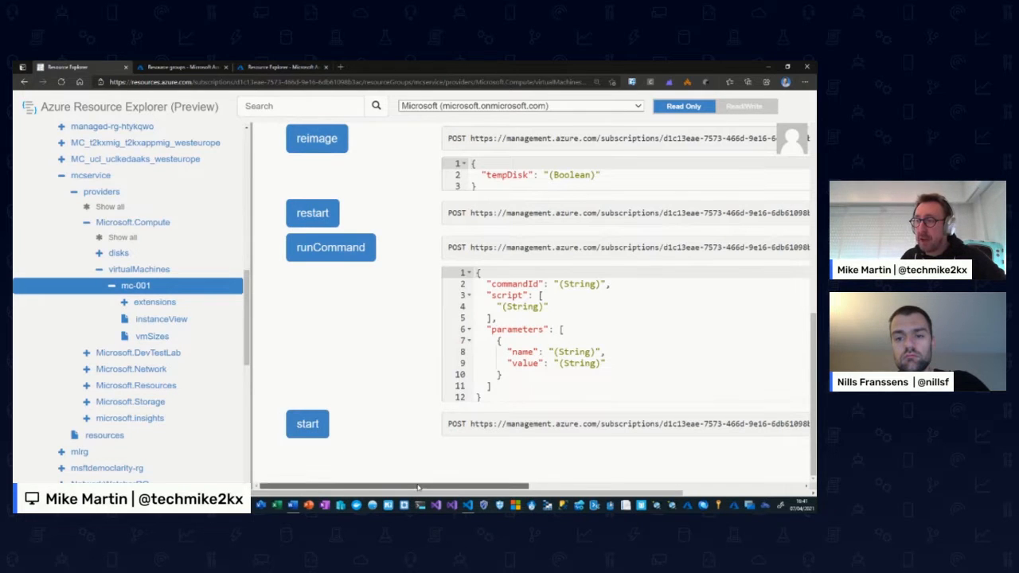
{"action": "left_click_drag", "start_coordinate": [419, 487], "coordinate": [515, 486]}
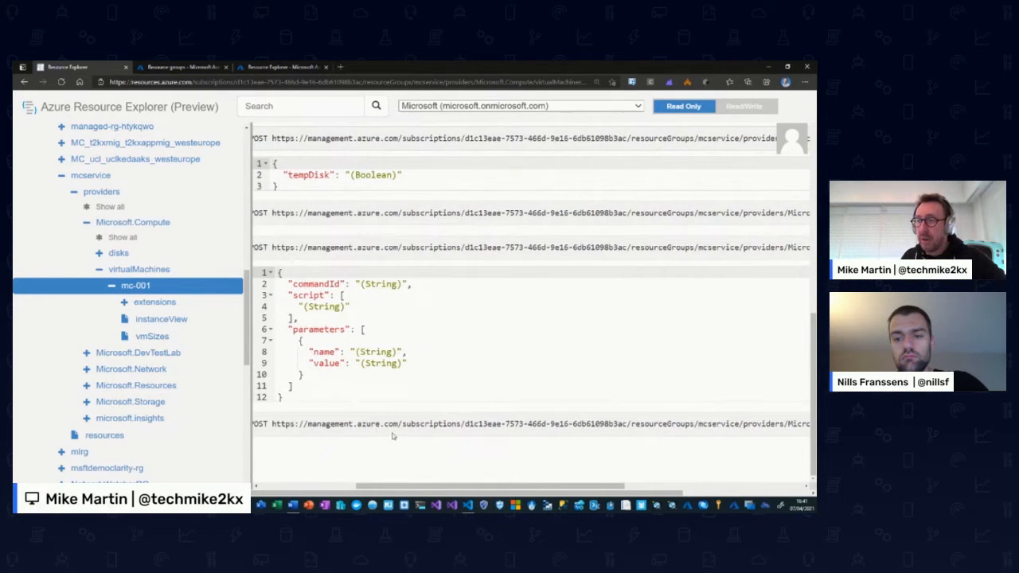
{"action": "left_click_drag", "start_coordinate": [249, 291], "coordinate": [148, 302]}
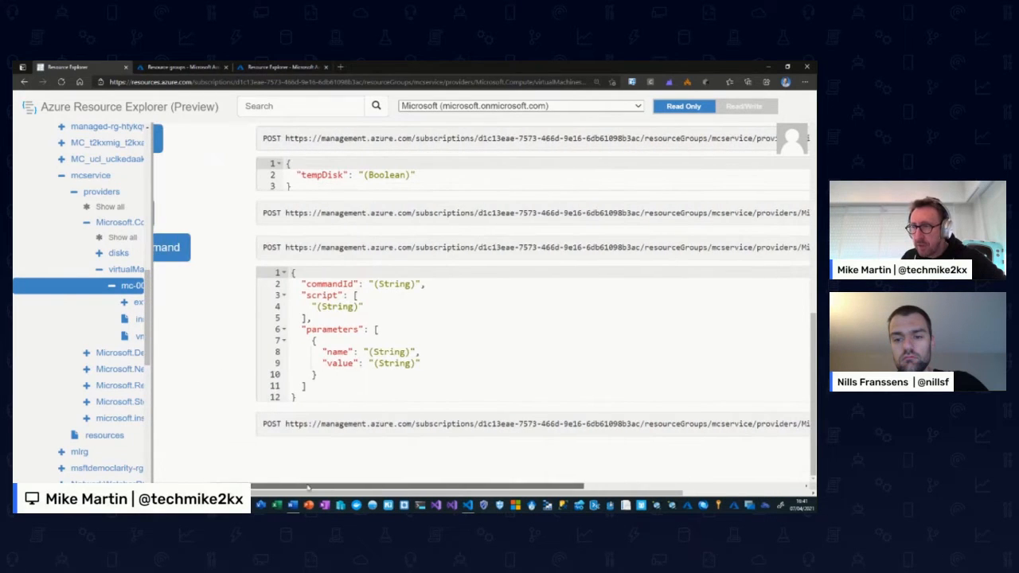
{"action": "left_click_drag", "start_coordinate": [321, 483], "coordinate": [556, 485]}
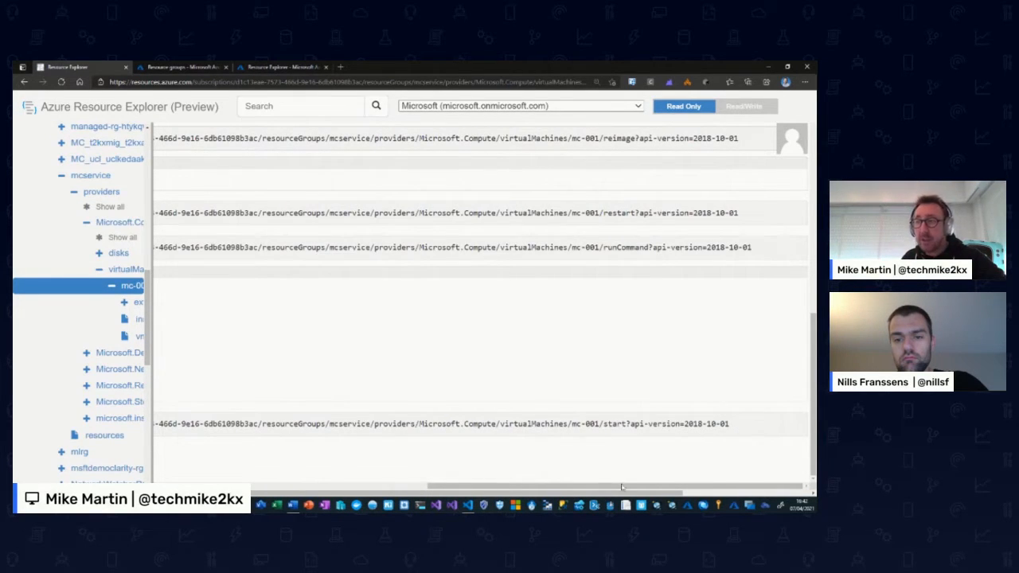
{"action": "left_click_drag", "start_coordinate": [603, 485], "coordinate": [319, 493]}
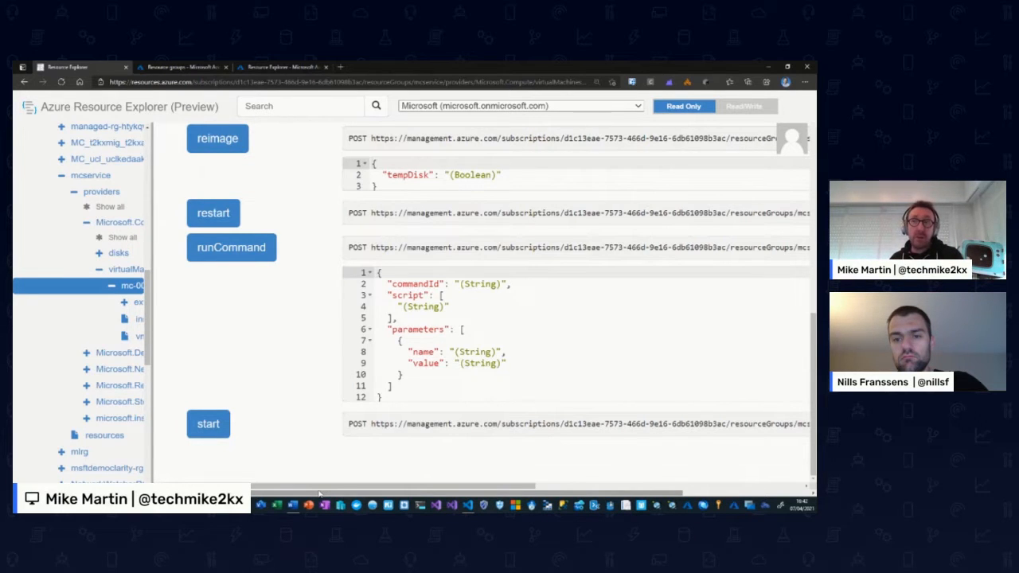
{"action": "scroll", "coordinate": [251, 343], "scroll_direction": "up", "scroll_amount": 3}
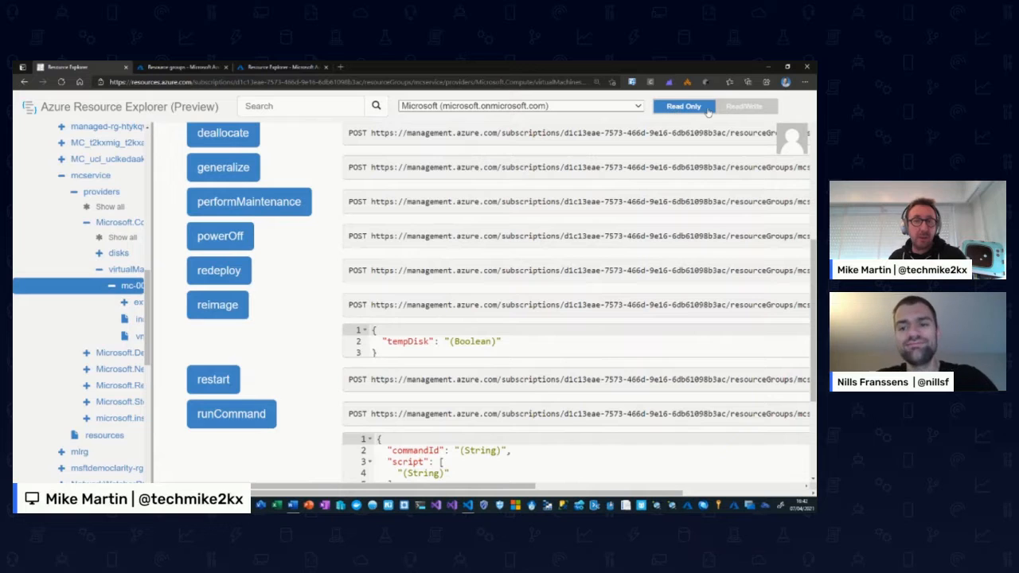
- Change the access mode to Read/Write and widen the resource tree again
{"action": "left_click", "coordinate": [745, 108]}
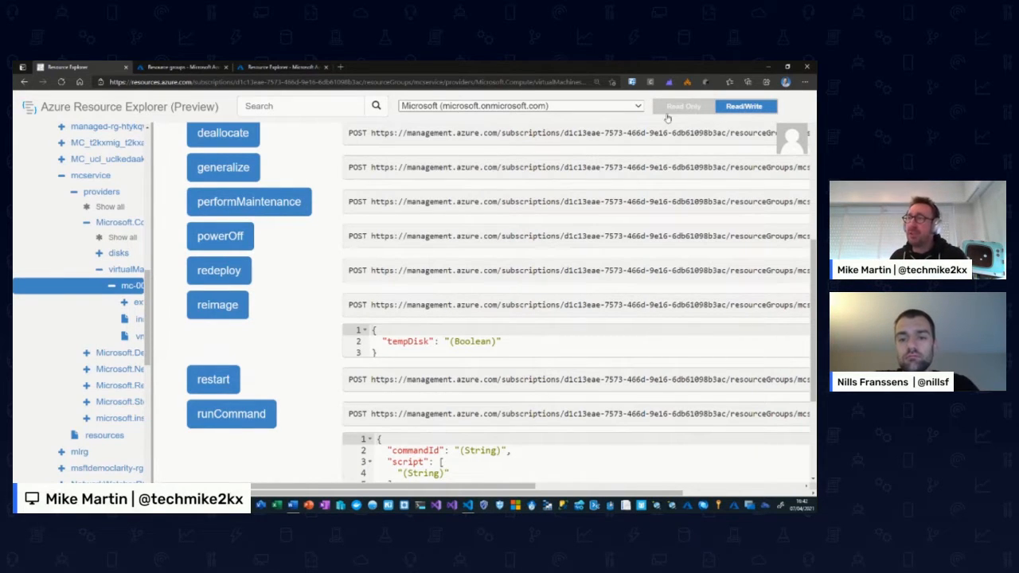
{"action": "scroll", "coordinate": [278, 341], "scroll_direction": "up", "scroll_amount": 1}
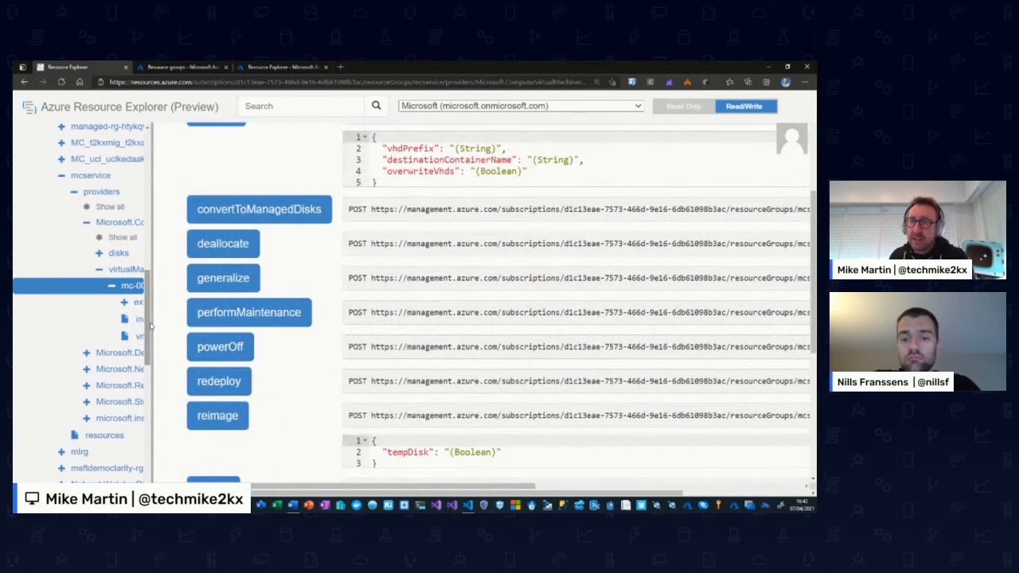
{"action": "left_click_drag", "start_coordinate": [150, 328], "coordinate": [251, 256]}
- Open the creation form for the MSFT Demo Account's resourceGroups and enter "unsungheroes" as the resource name
{"action": "left_click", "coordinate": [114, 243]}
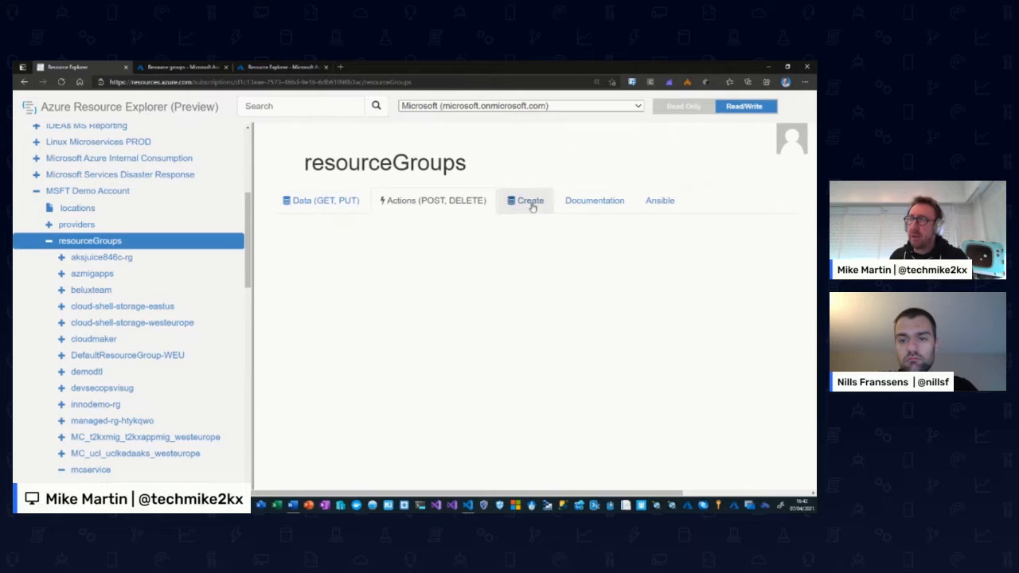
{"action": "left_click", "coordinate": [530, 201]}
{"action": "left_click", "coordinate": [396, 231]}
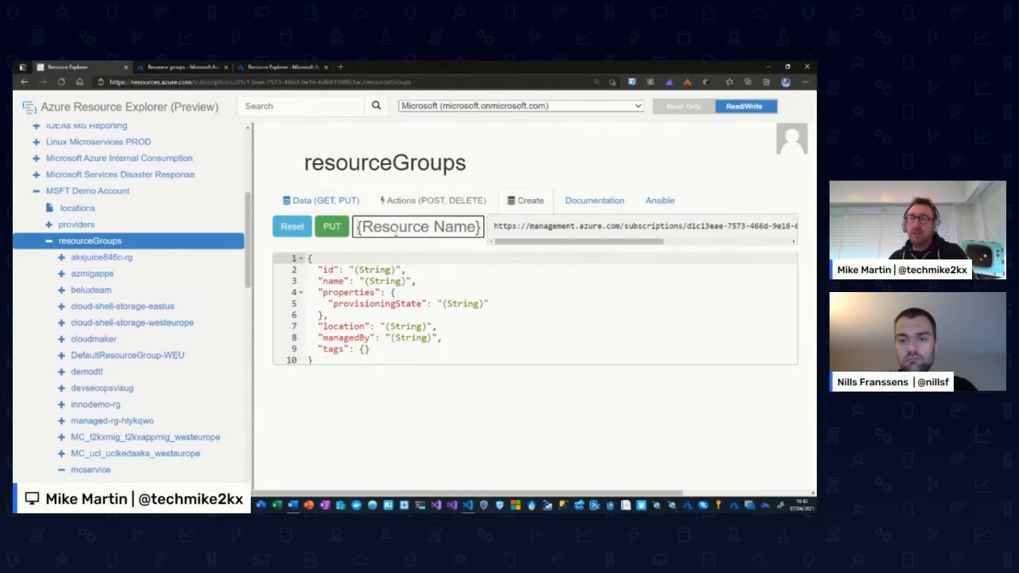
{"action": "type", "text": "un"}
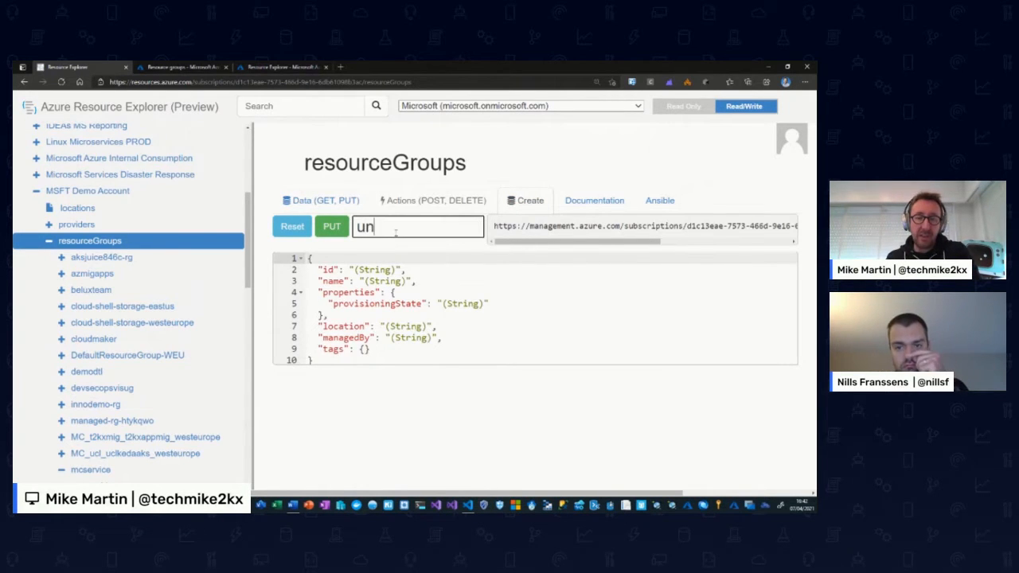
{"action": "type", "text": "sungheore"}
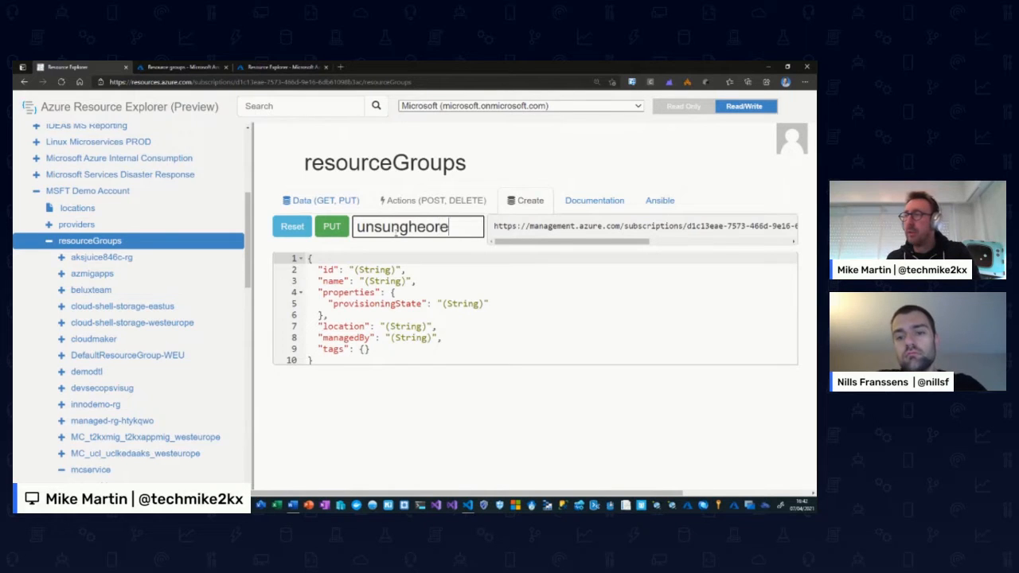
{"action": "key", "text": "BackSpace"}
{"action": "key", "text": "BackSpace"}
{"action": "key", "text": "BackSpace"}
{"action": "type", "text": "roes"}
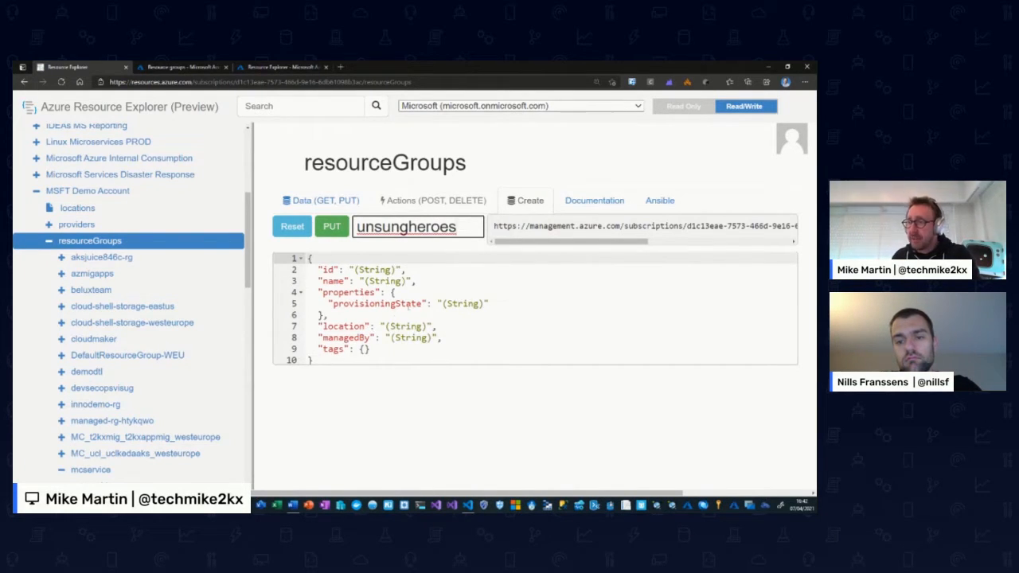
- Set the new resource group's location to "West Europe" in the JSON body and submit the PUT request
{"action": "left_click_drag", "start_coordinate": [385, 329], "coordinate": [427, 323]}
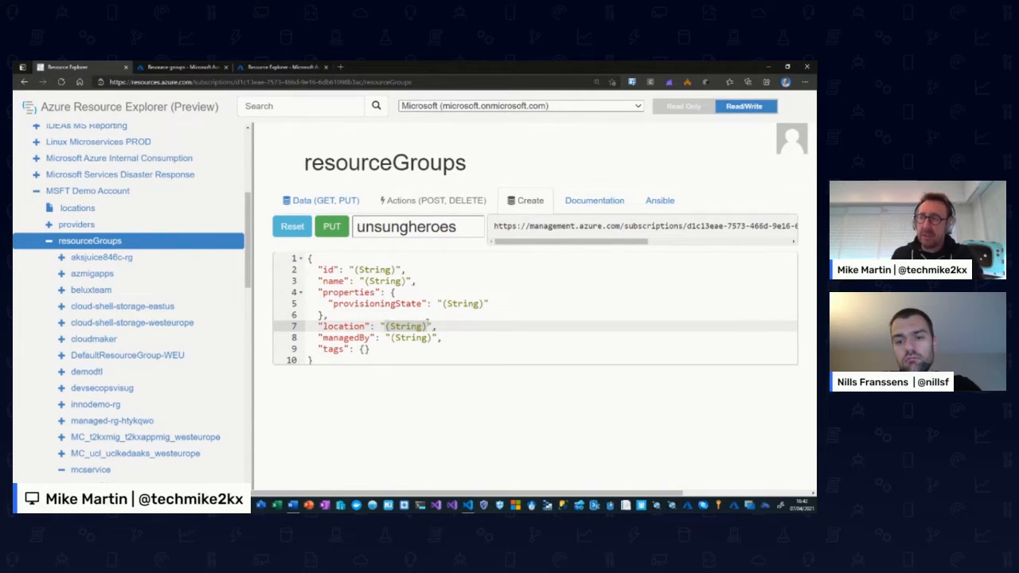
{"action": "type", "text": "West Euro"}
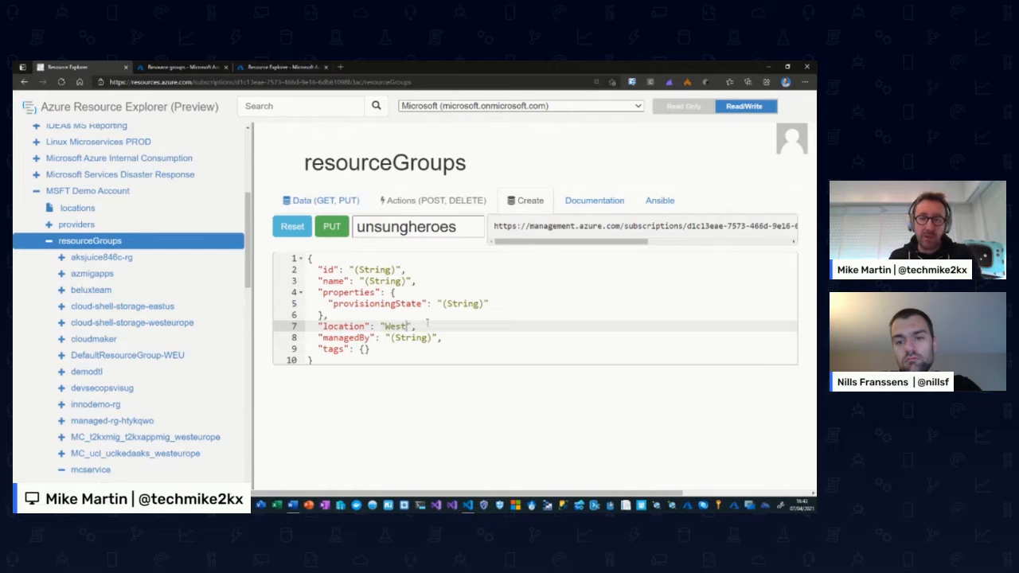
{"action": "type", "text": "pe"}
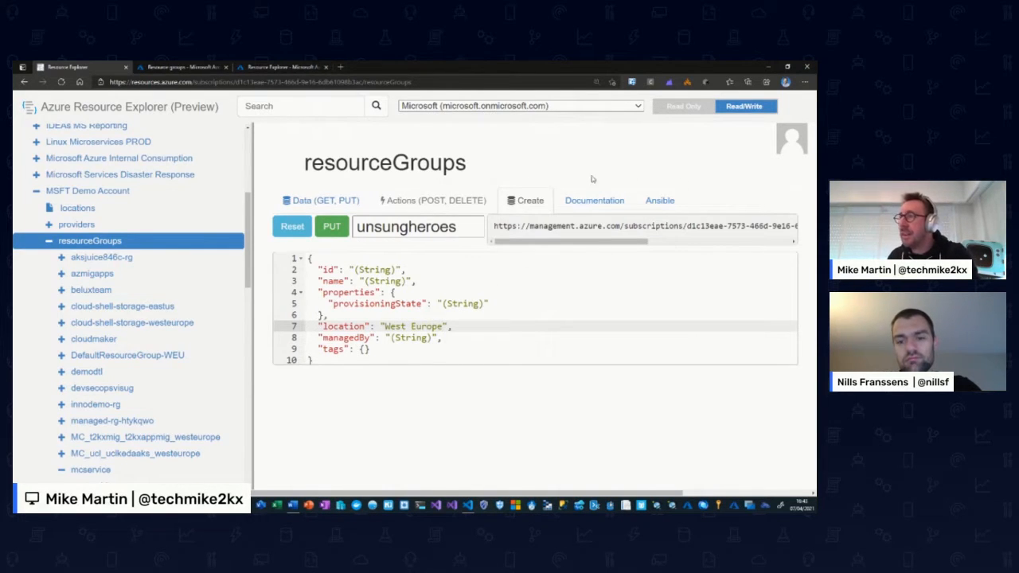
{"action": "left_click", "coordinate": [324, 234]}
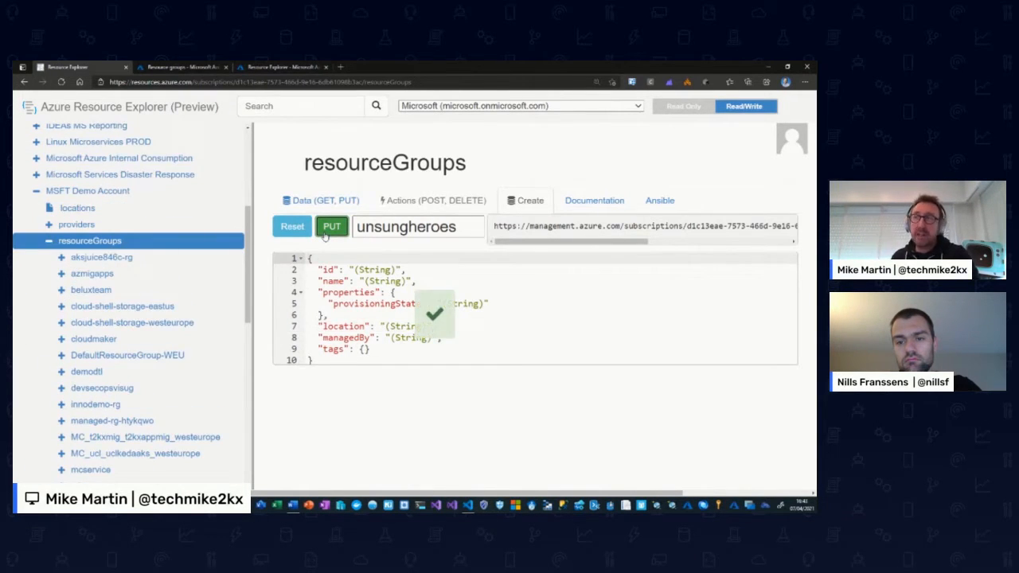
- Switch to the Azure portal's Resource groups page and refresh the list filtered by "unsung"
{"action": "left_click", "coordinate": [183, 66]}
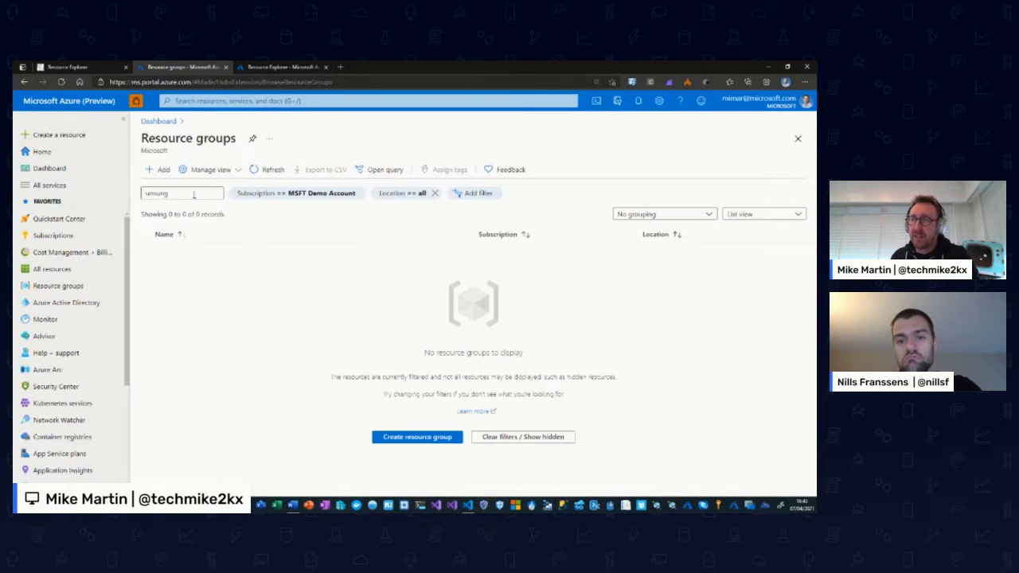
{"action": "left_click", "coordinate": [194, 194]}
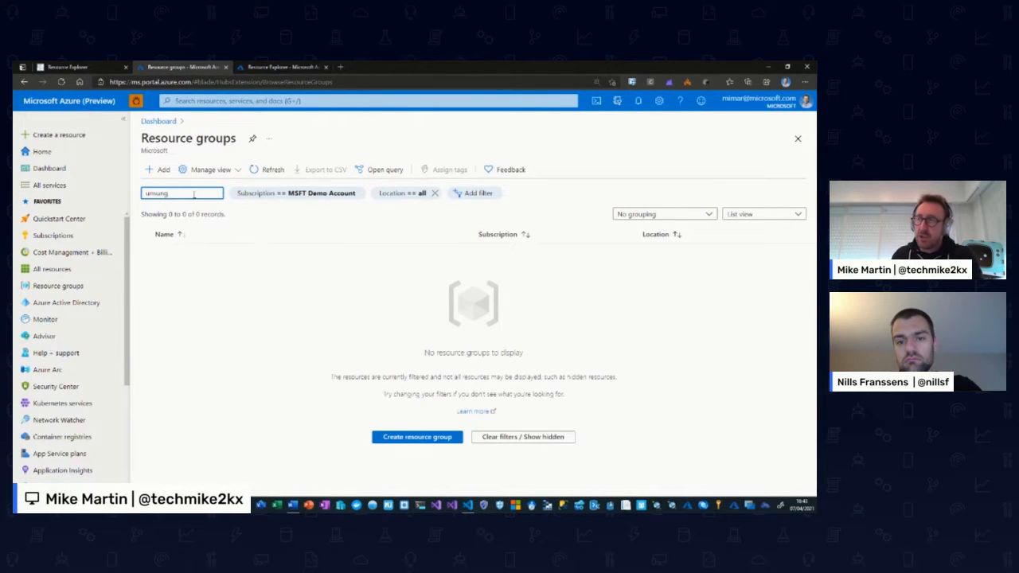
{"action": "left_click", "coordinate": [268, 176]}
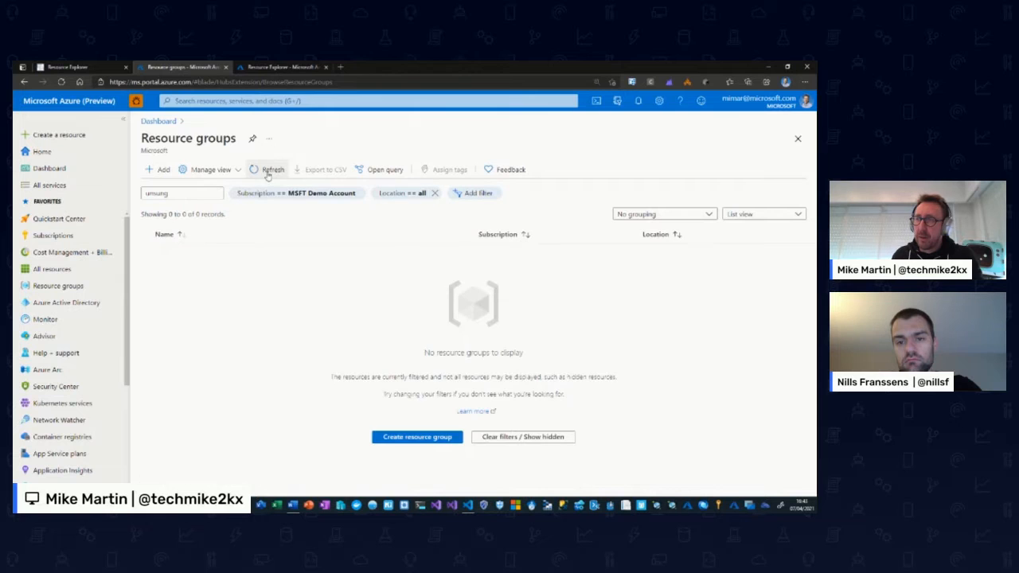
- Re-enter "unsung" as the resource group name filter and refresh the list again to look for the new group
{"action": "left_click", "coordinate": [207, 194]}
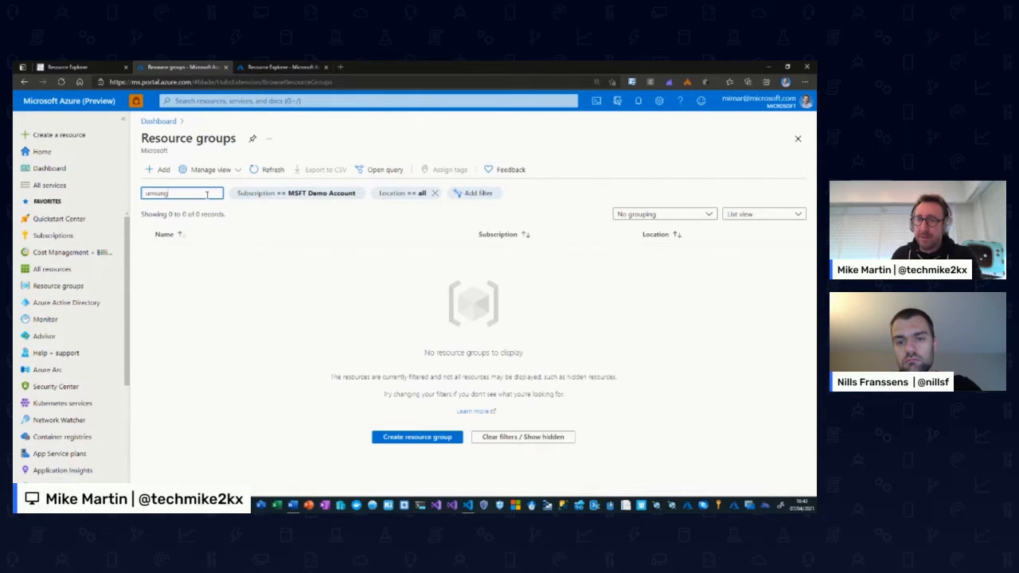
{"action": "key", "text": "BackSpace"}
{"action": "key", "text": "BackSpace"}
{"action": "key", "text": "BackSpace"}
{"action": "key", "text": "BackSpace"}
{"action": "key", "text": "BackSpace"}
{"action": "key", "text": "BackSpace"}
{"action": "type", "text": "unsun"}
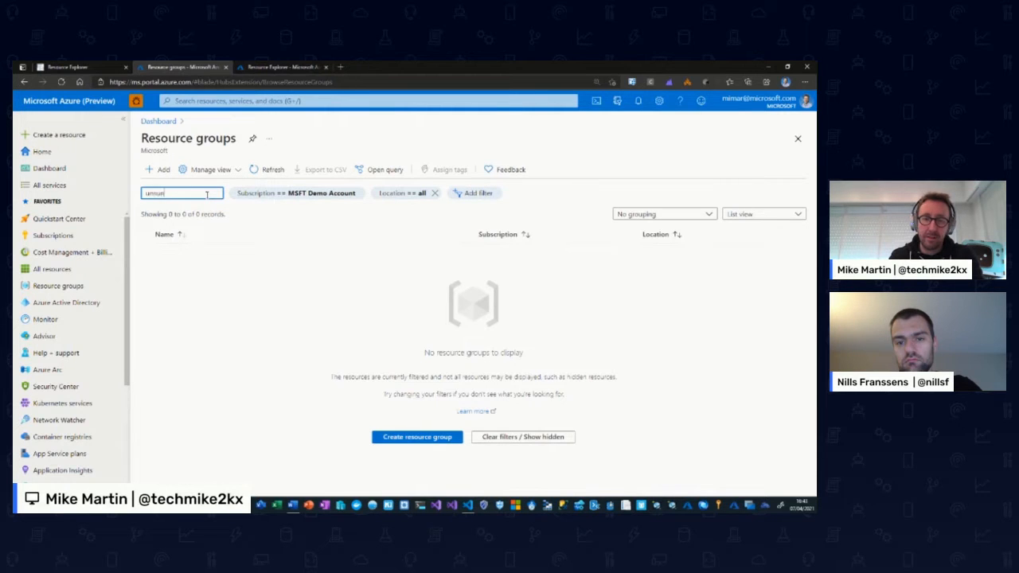
{"action": "type", "text": "g"}
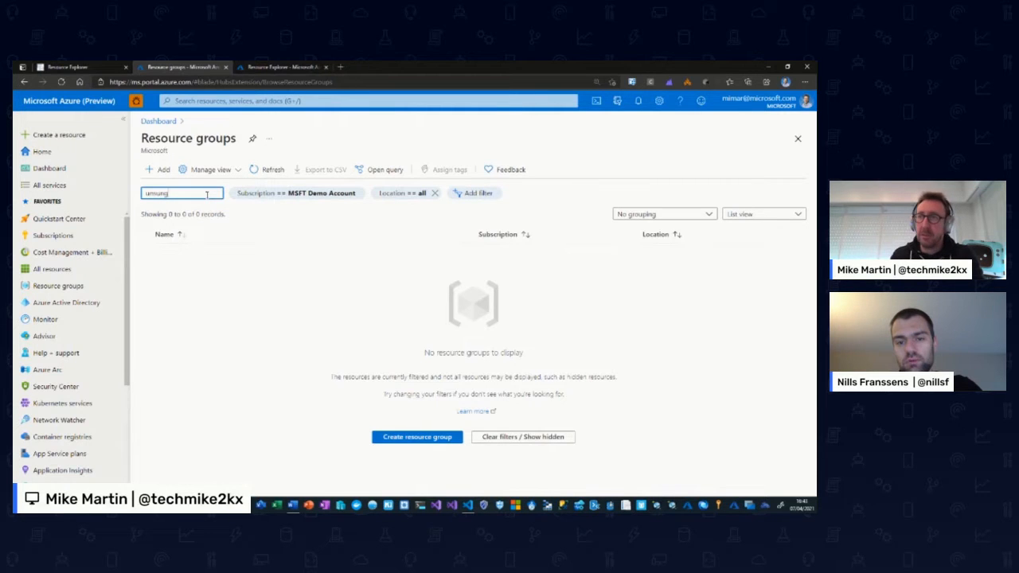
{"action": "left_click", "coordinate": [253, 173]}
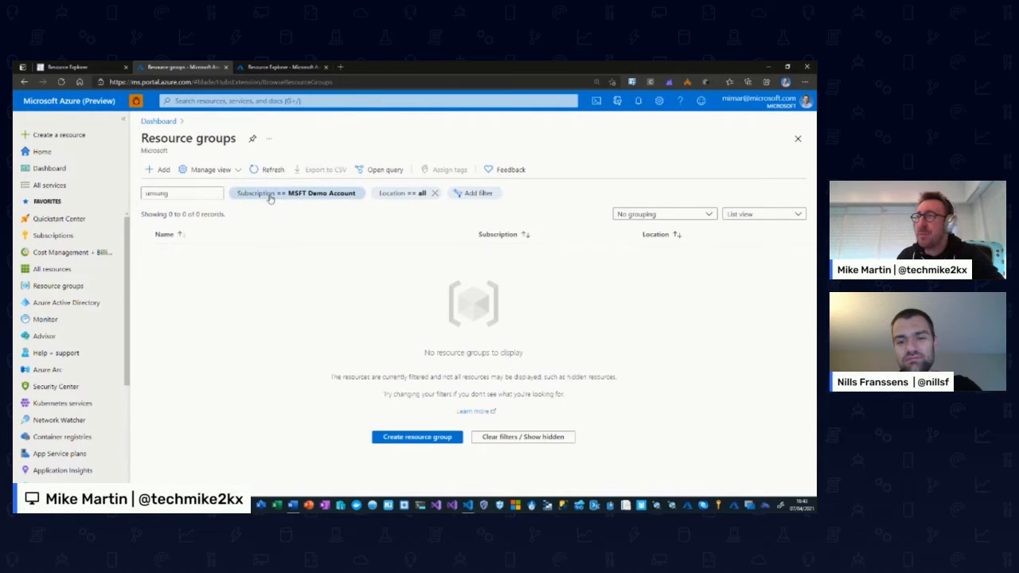
{"action": "left_click", "coordinate": [271, 169]}
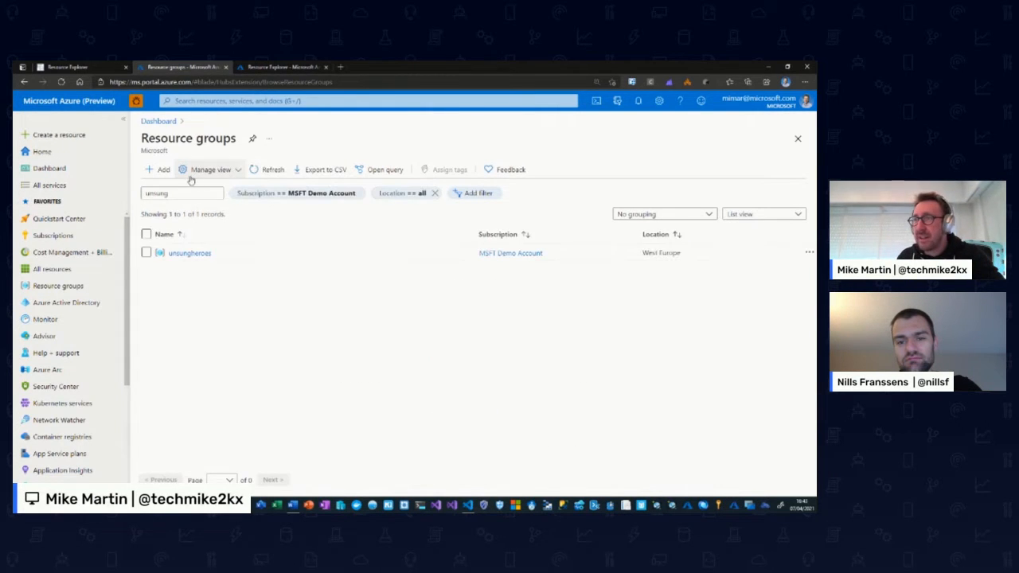
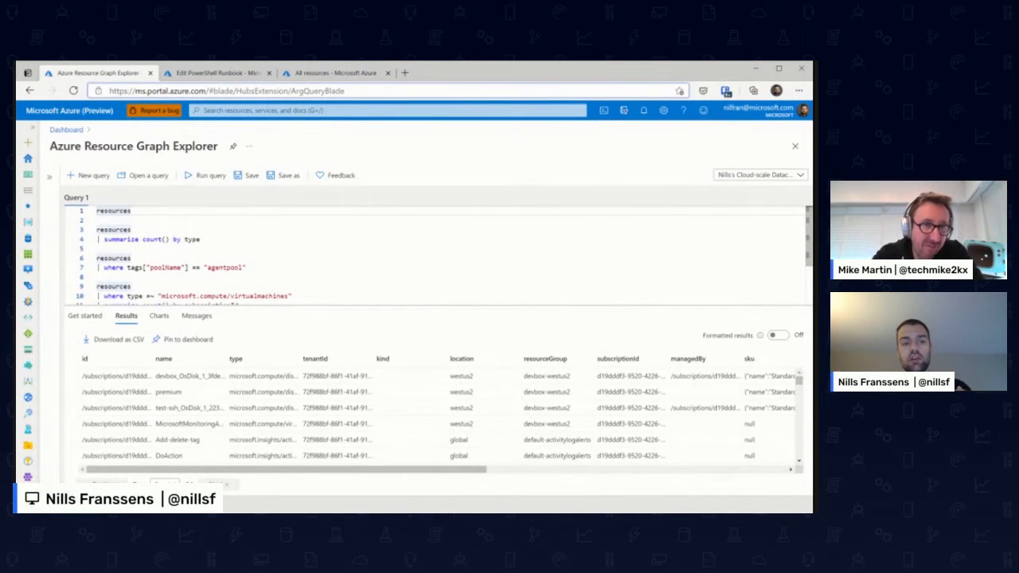
- Run the plain "resources" query on line 1 of Query 1 in Azure Resource Graph Explorer
{"action": "left_click", "coordinate": [264, 112]}
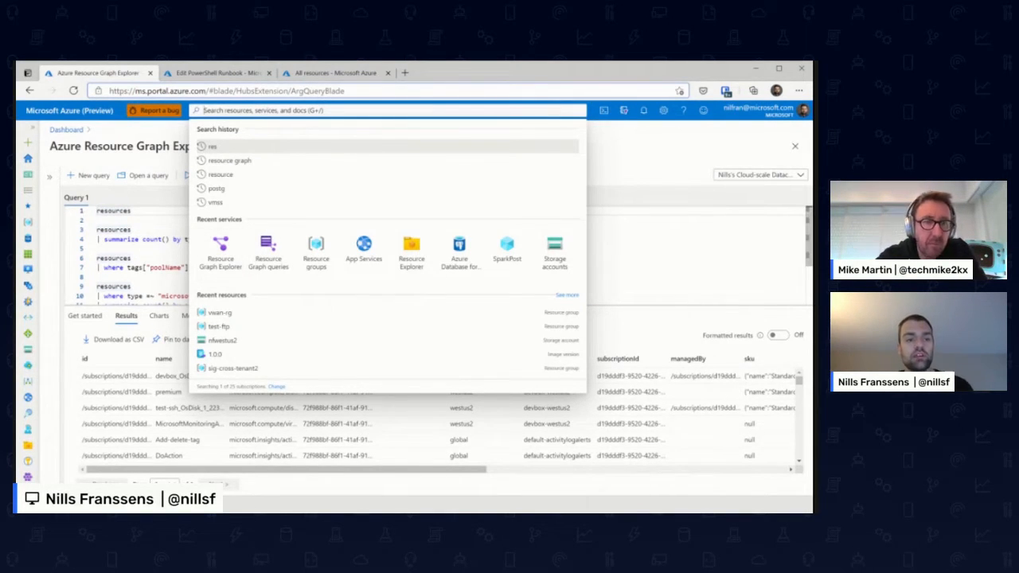
{"action": "left_click", "coordinate": [97, 220]}
{"action": "left_click", "coordinate": [131, 211]}
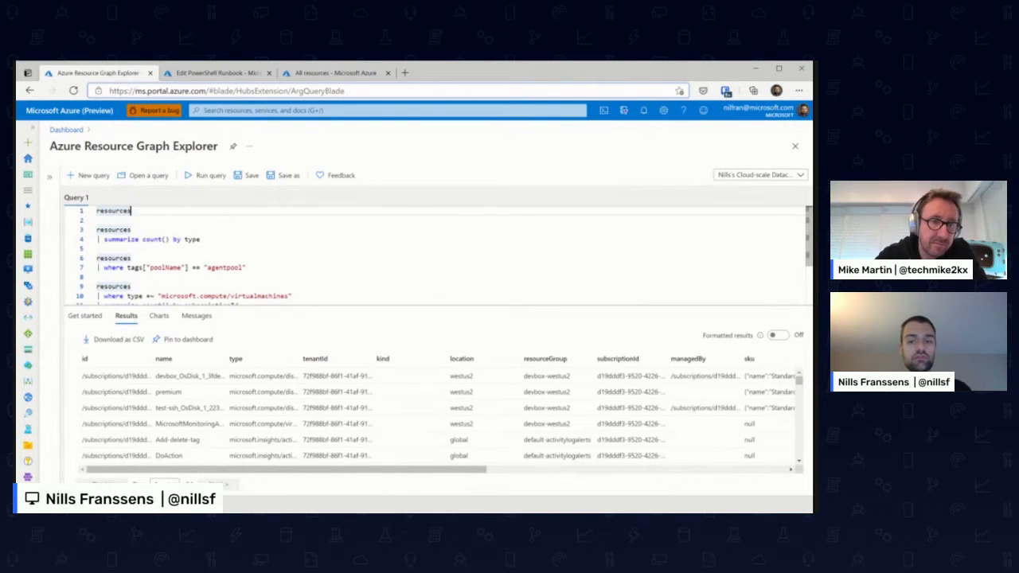
{"action": "key", "text": "shift+Return"}
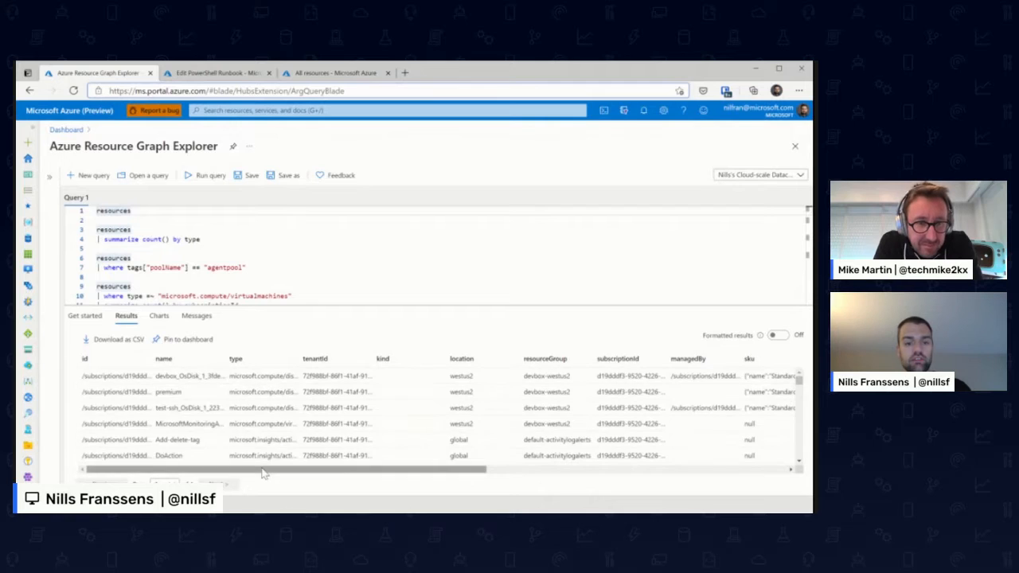
- Look through the query results across the columns, including sku, properties and tags, and further down the rows
{"action": "scroll", "coordinate": [538, 418], "scroll_direction": "right", "scroll_amount": 5}
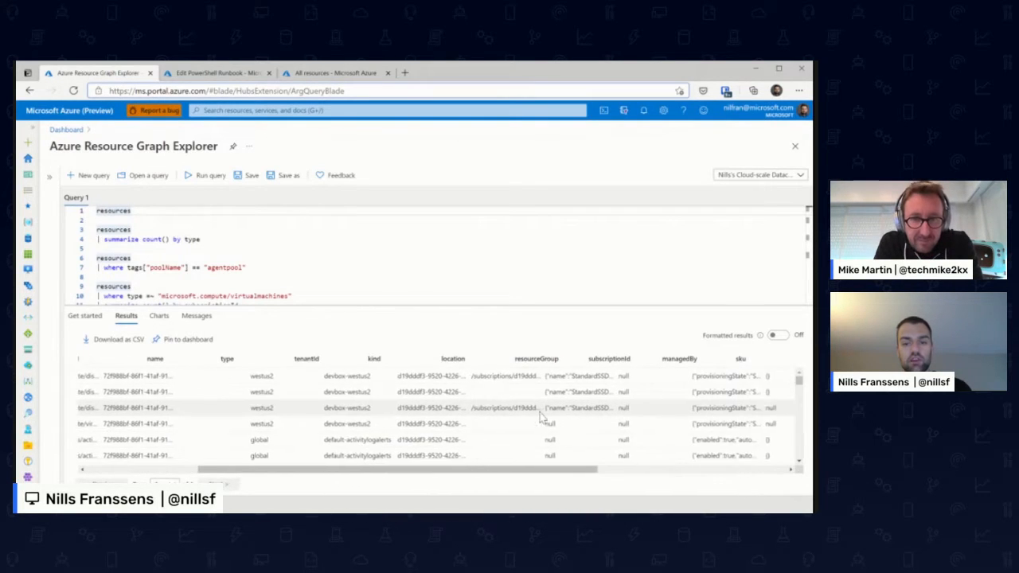
{"action": "scroll", "coordinate": [539, 409], "scroll_direction": "right", "scroll_amount": 2}
{"action": "scroll", "coordinate": [539, 409], "scroll_direction": "left", "scroll_amount": 3}
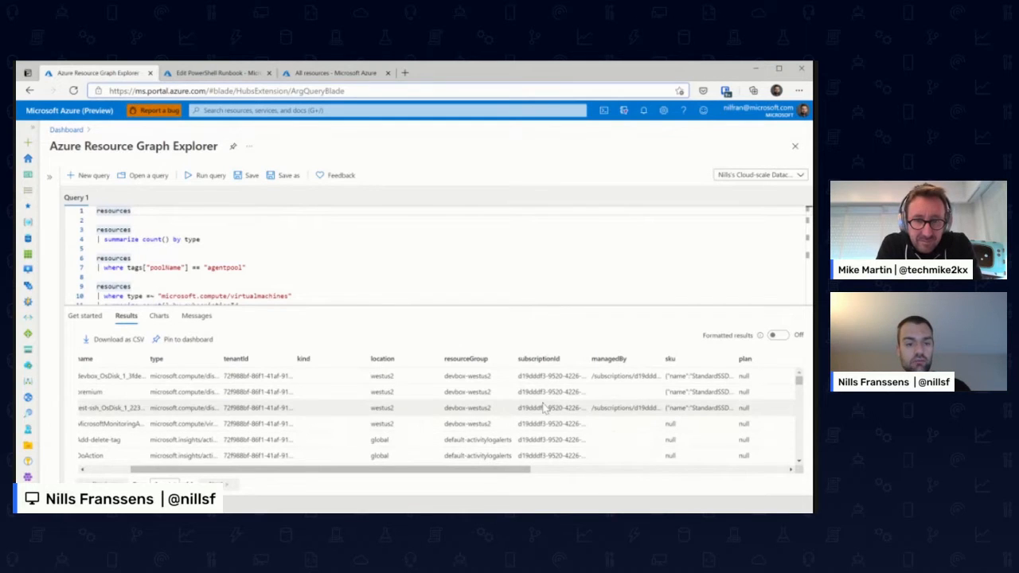
{"action": "scroll", "coordinate": [541, 409], "scroll_direction": "right", "scroll_amount": 2}
{"action": "scroll", "coordinate": [544, 407], "scroll_direction": "right", "scroll_amount": 2}
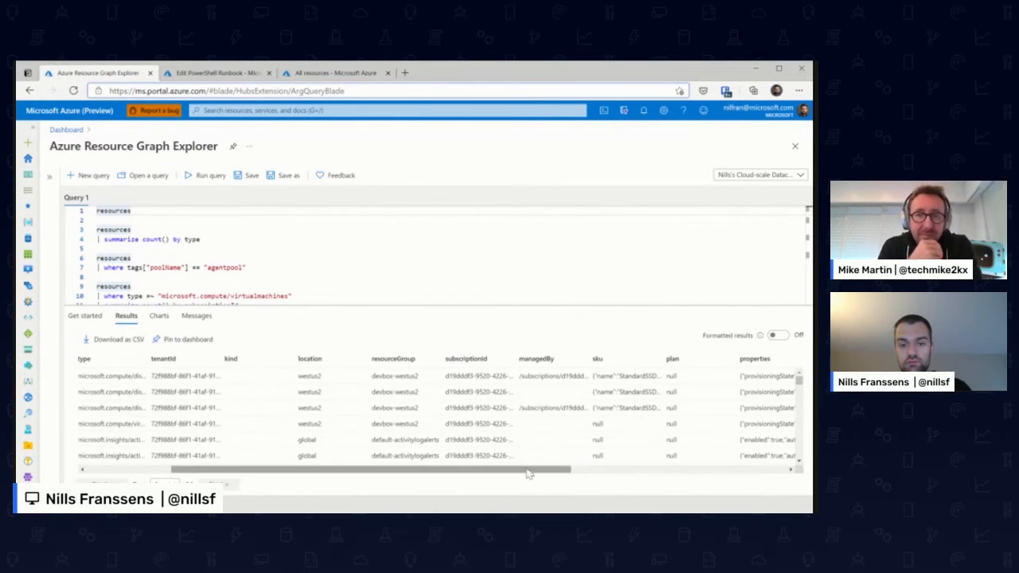
{"action": "left_click_drag", "start_coordinate": [526, 471], "coordinate": [765, 459]}
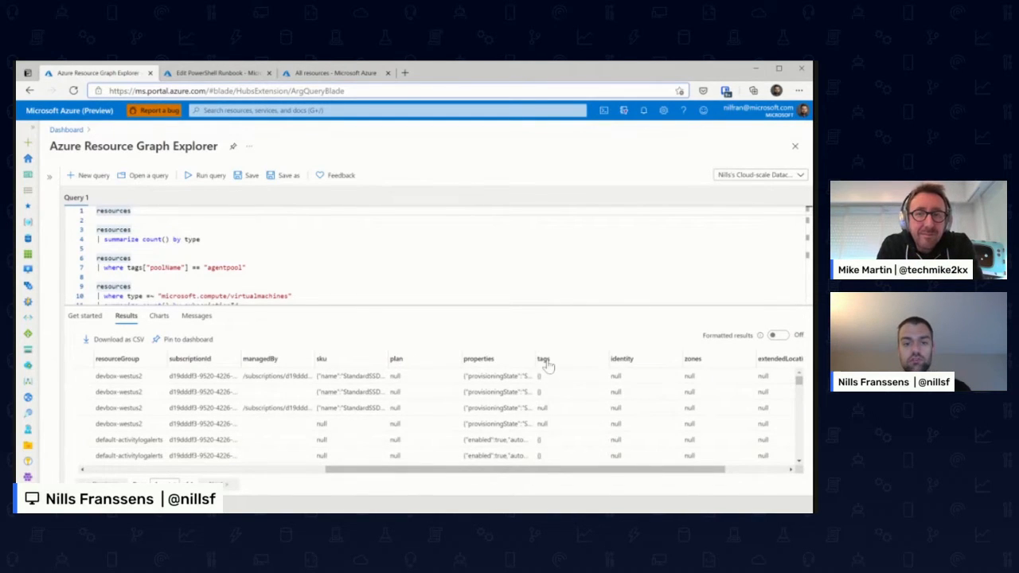
{"action": "scroll", "coordinate": [553, 449], "scroll_direction": "down", "scroll_amount": 5}
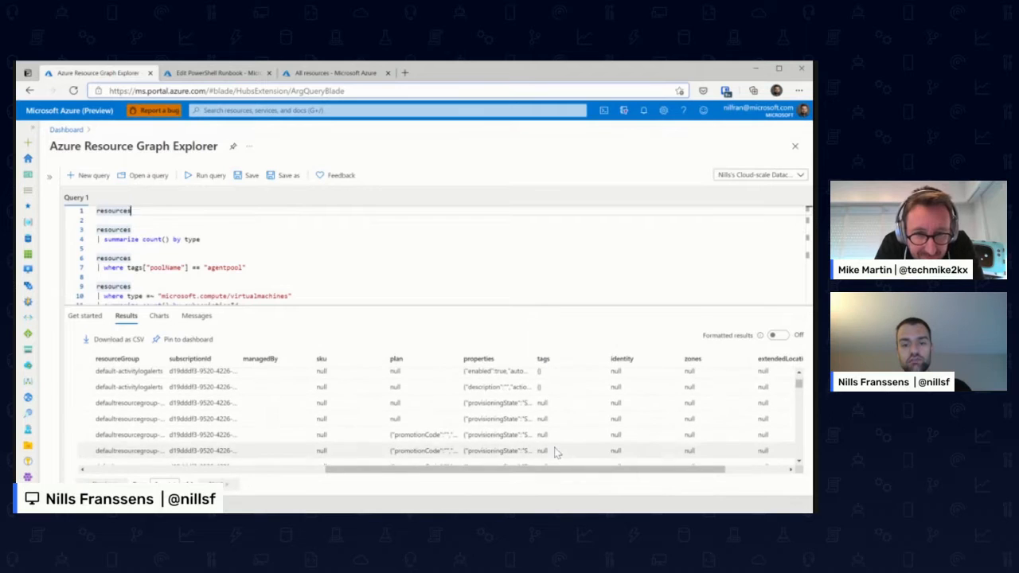
- Run the "resources | summarize count() by type" query and look through the resource types in its results
{"action": "scroll", "coordinate": [556, 452], "scroll_direction": "down", "scroll_amount": 3}
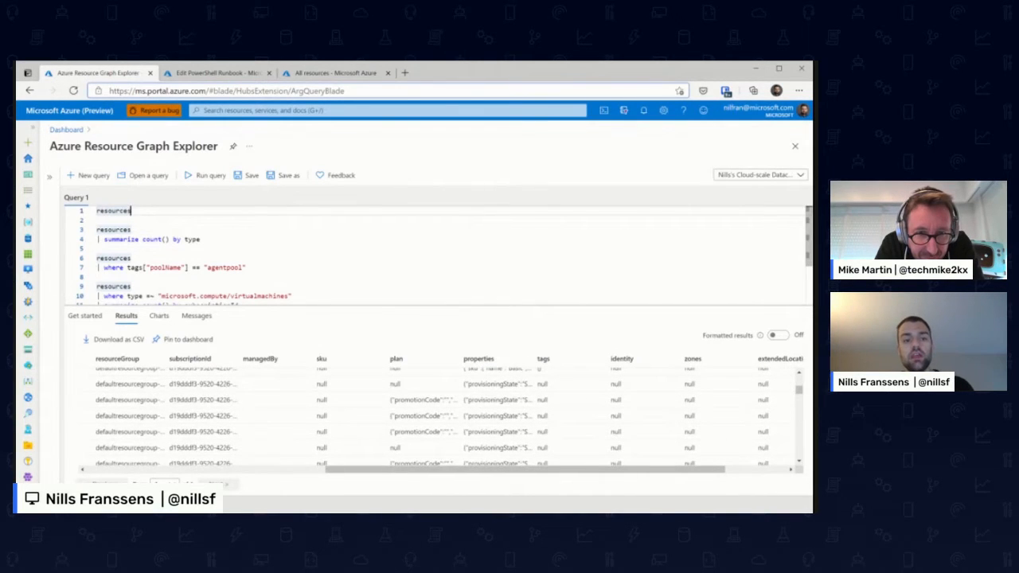
{"action": "left_click", "coordinate": [201, 239]}
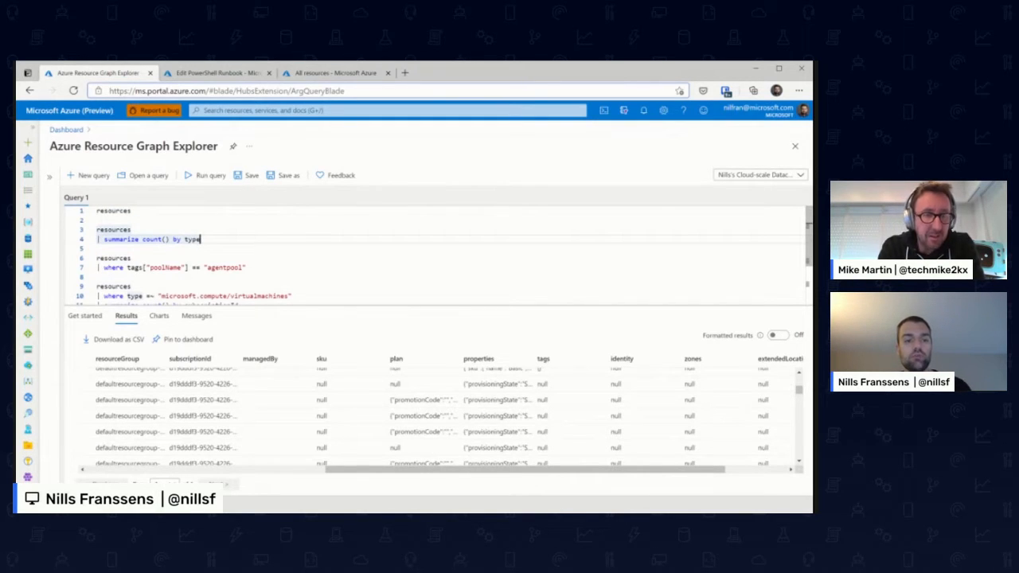
{"action": "key", "text": "shift+Return"}
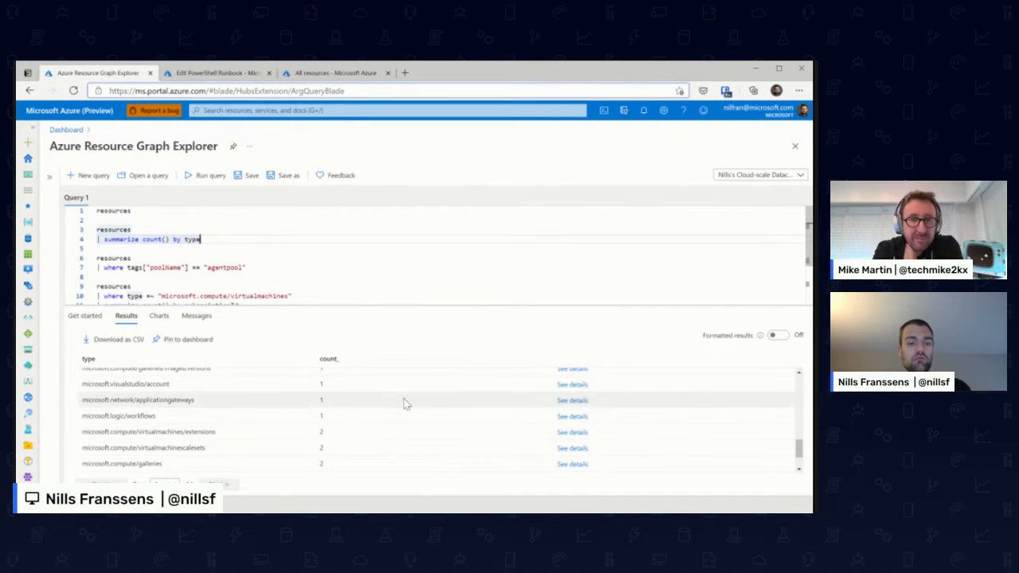
{"action": "scroll", "coordinate": [404, 402], "scroll_direction": "up", "scroll_amount": 5}
{"action": "scroll", "coordinate": [404, 404], "scroll_direction": "up", "scroll_amount": 3}
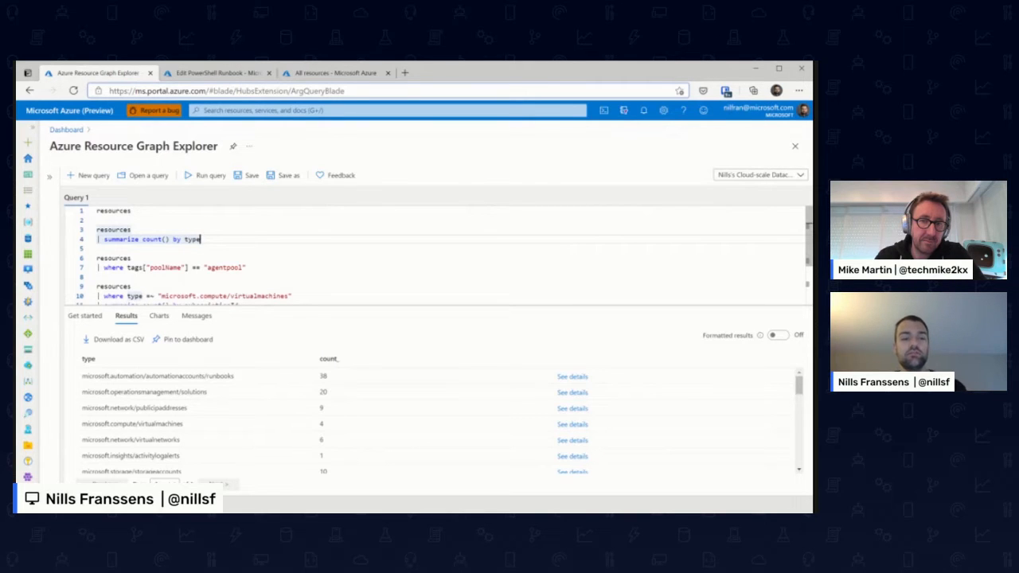
- Run the query for resources whose "poolName" tag equals "agentpool", and highlight its tag name and value
{"action": "scroll", "coordinate": [438, 255], "scroll_direction": "down", "scroll_amount": 2}
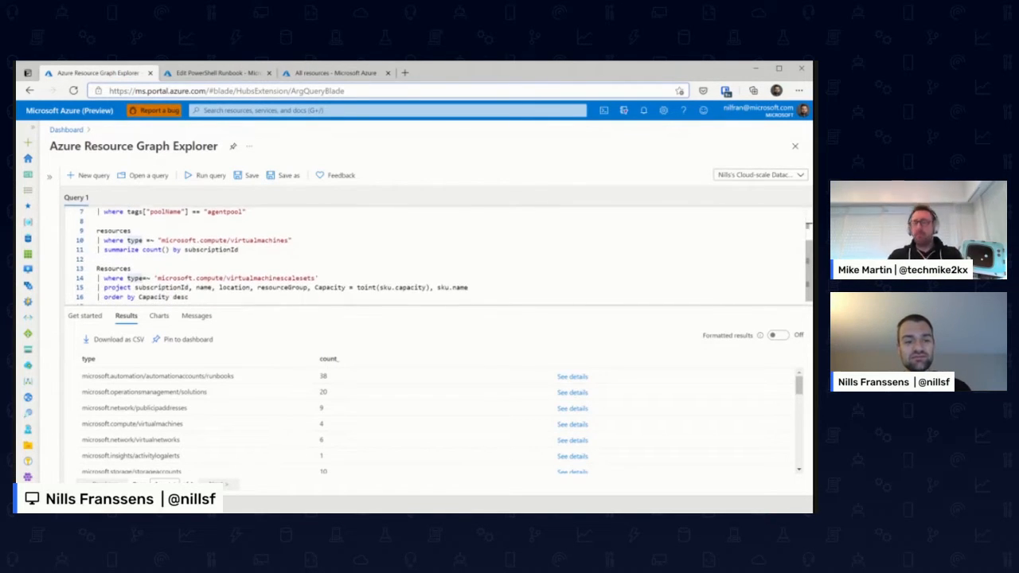
{"action": "scroll", "coordinate": [438, 255], "scroll_direction": "up", "scroll_amount": 1}
{"action": "left_click", "coordinate": [246, 237]}
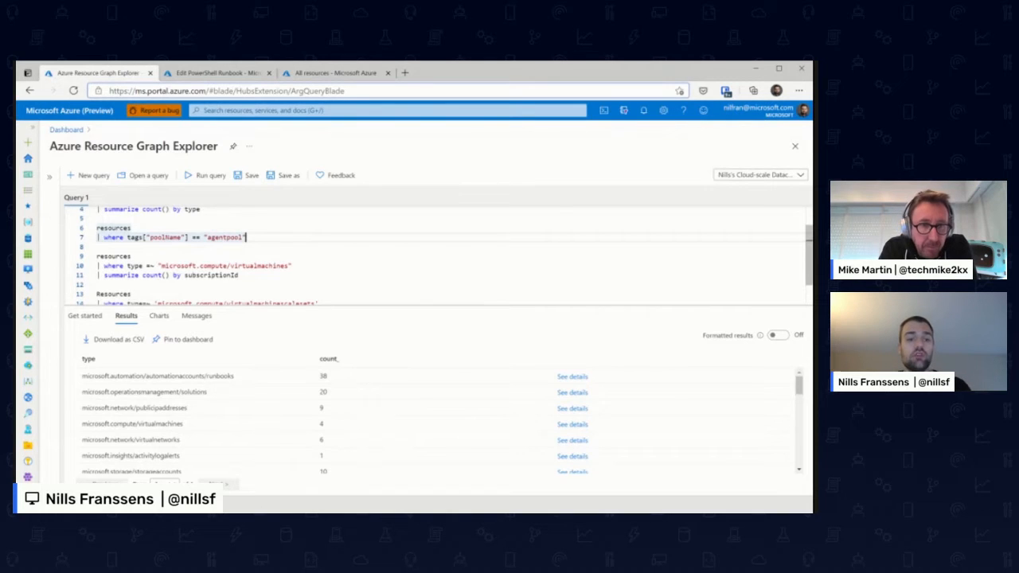
{"action": "key", "text": "shift+Return"}
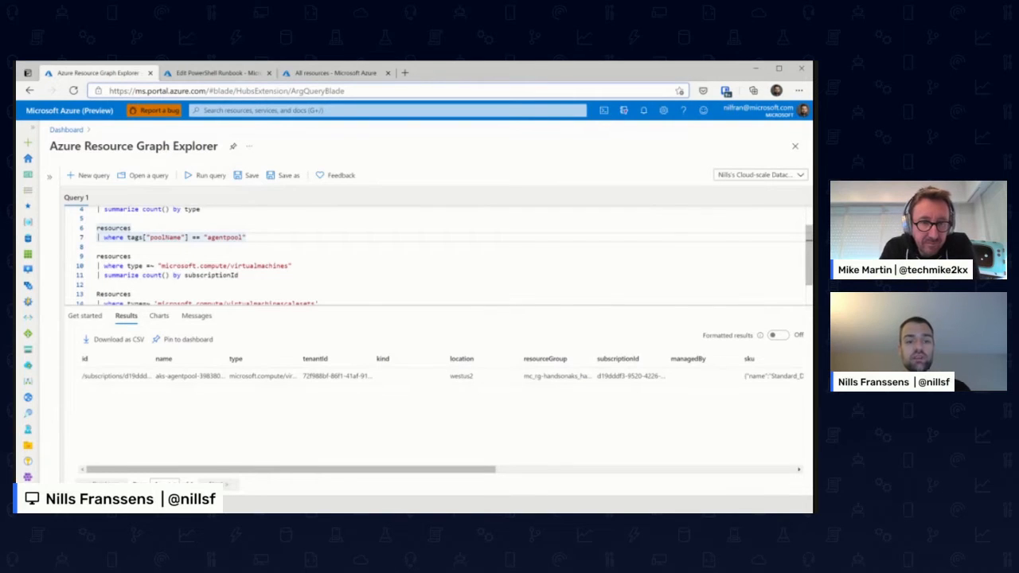
{"action": "double_click", "coordinate": [166, 237]}
{"action": "double_click", "coordinate": [225, 237]}
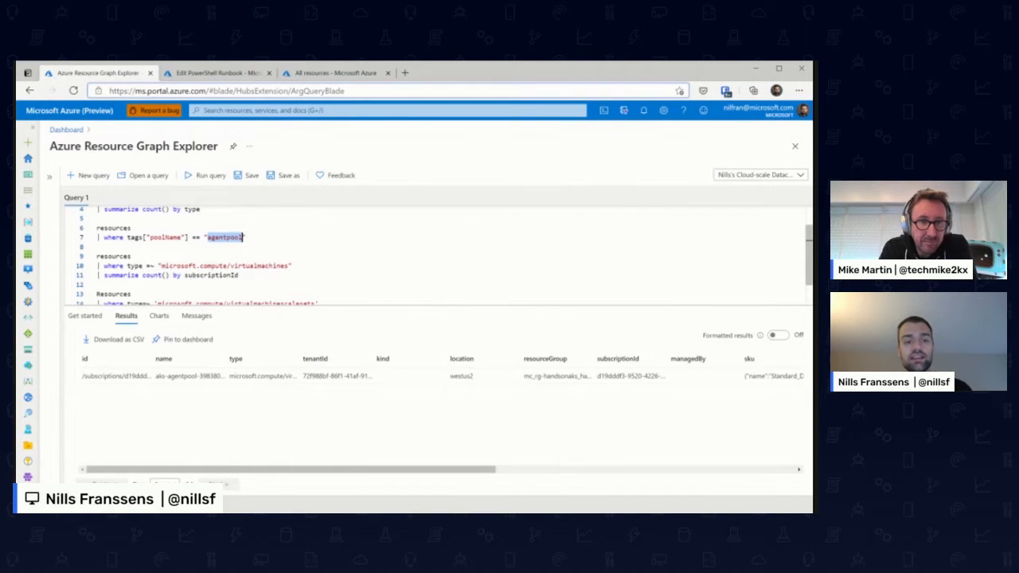
- Add the ASC DEMO subscription to the query scope alongside the one already selected
{"action": "scroll", "coordinate": [438, 255], "scroll_direction": "down", "scroll_amount": 2}
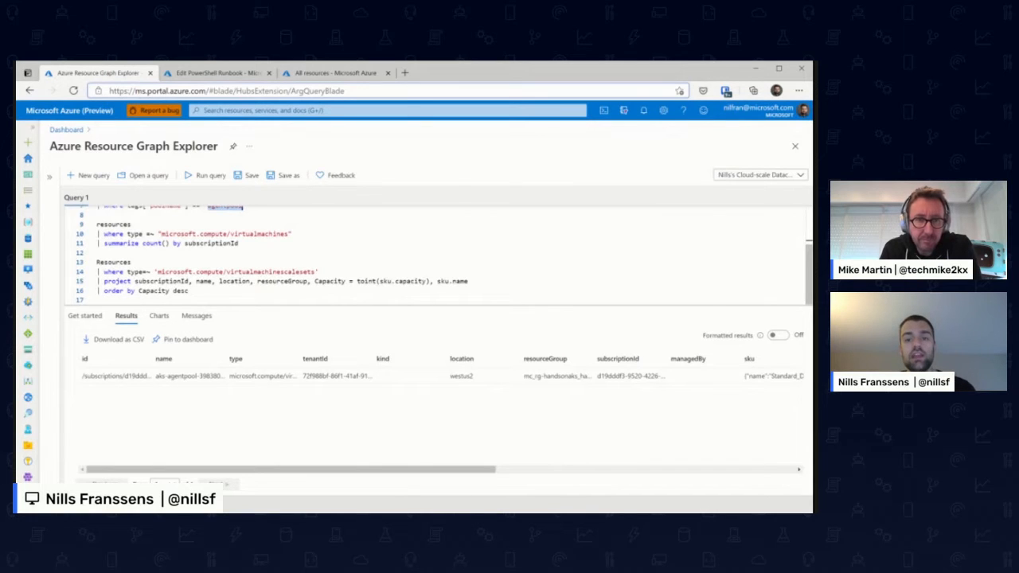
{"action": "left_click", "coordinate": [749, 179]}
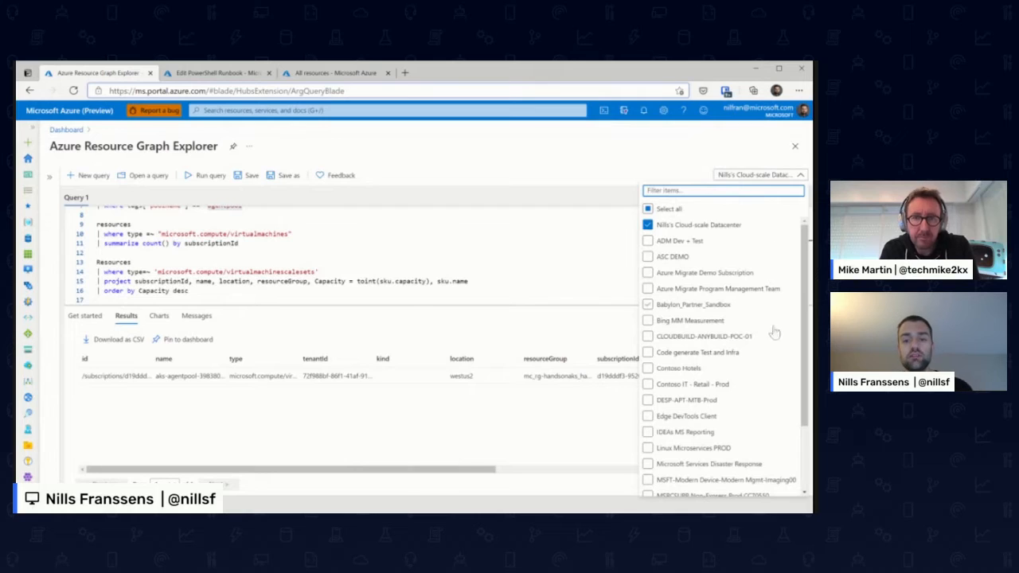
{"action": "left_click", "coordinate": [649, 259]}
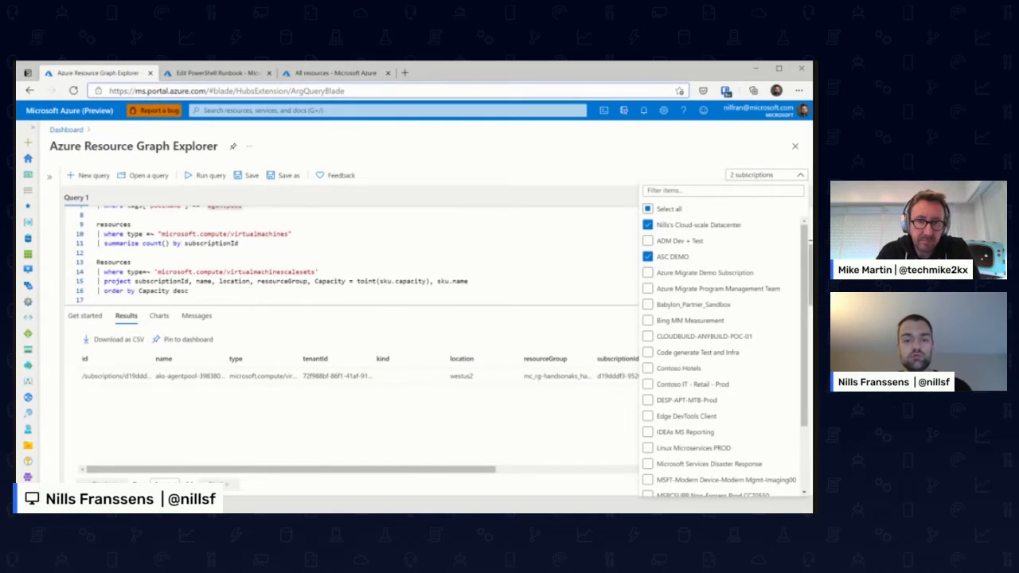
- Run the query that filters on "microsoft.compute/virtualmachines" and summarizes the count by subscriptionId
{"action": "left_click", "coordinate": [212, 244]}
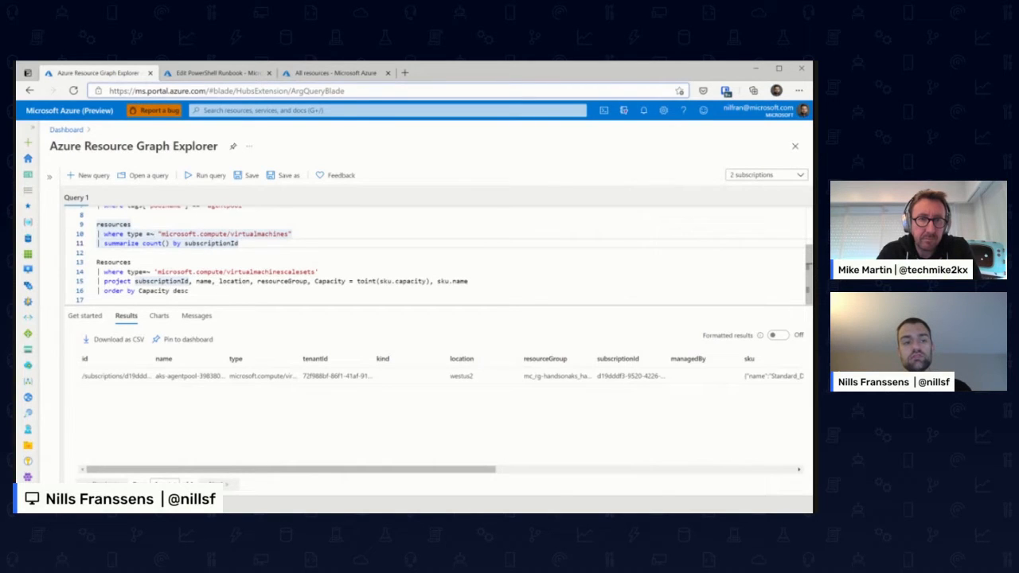
{"action": "triple_click", "coordinate": [179, 234]}
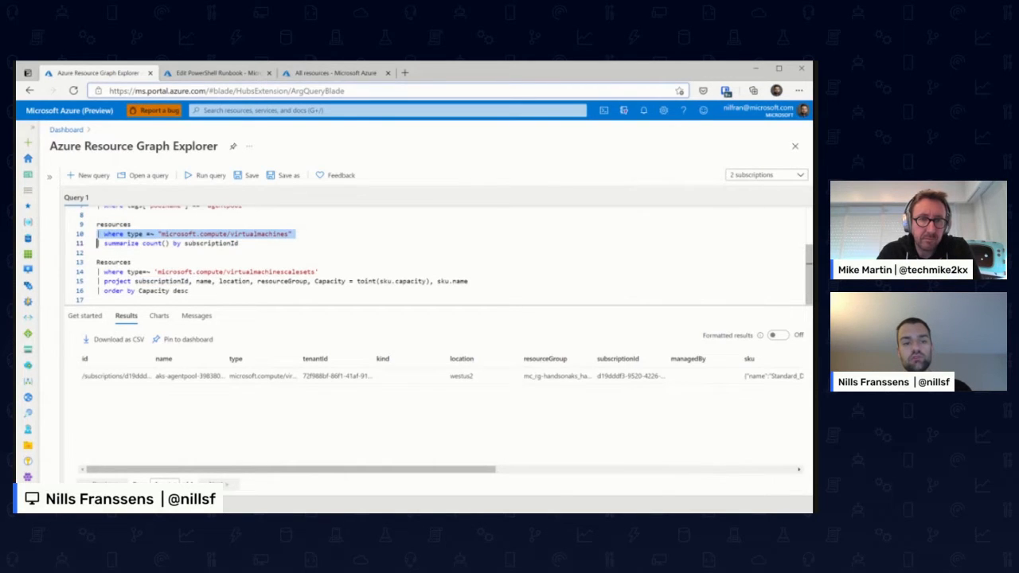
{"action": "triple_click", "coordinate": [233, 244]}
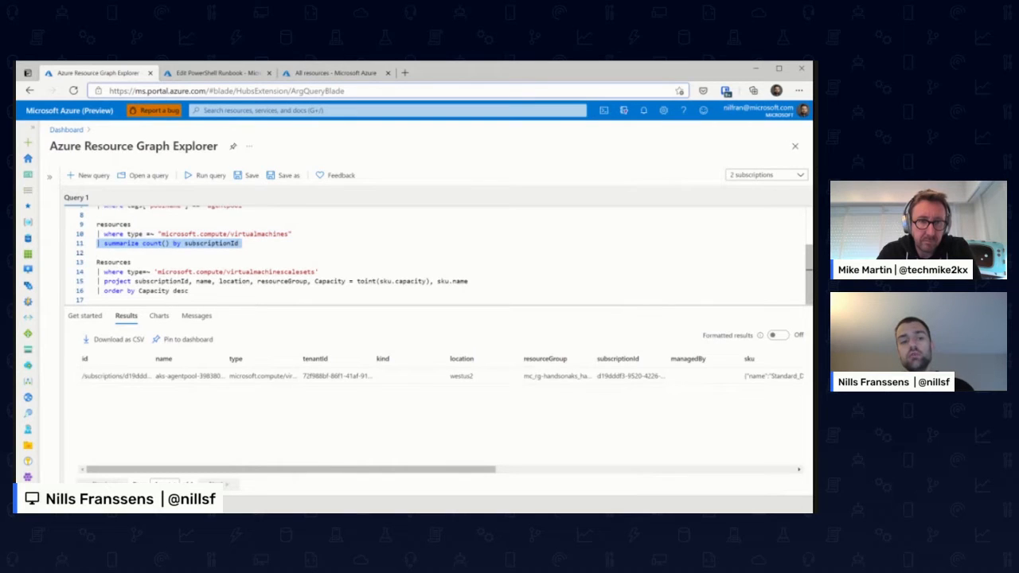
{"action": "left_click", "coordinate": [239, 243]}
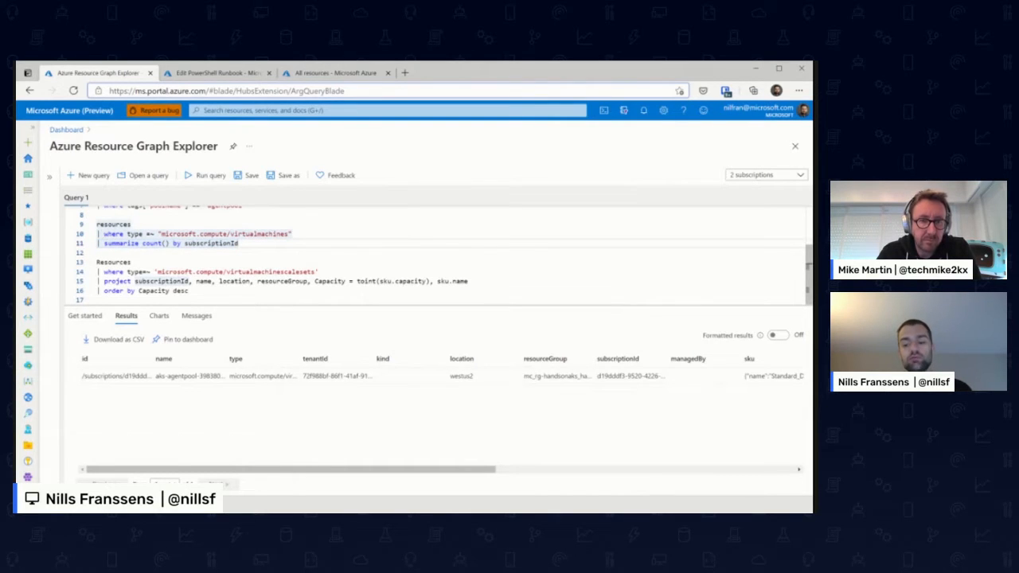
{"action": "key", "text": "shift+Return"}
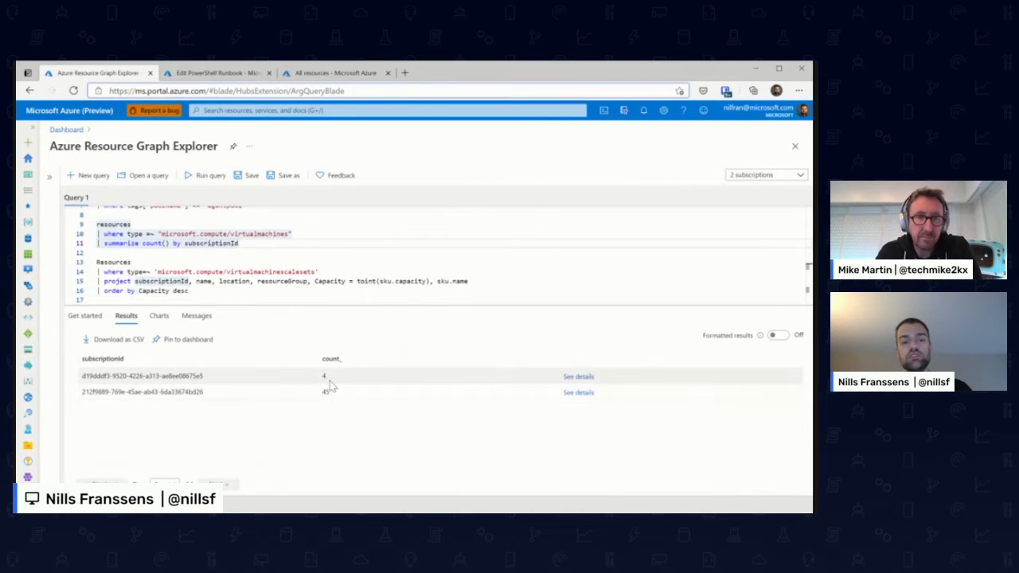
- Run the whole "microsoft.compute/virtualmachinescalesets" query with its projected columns and descending Capacity order, and look through the results
{"action": "left_click", "coordinate": [191, 291]}
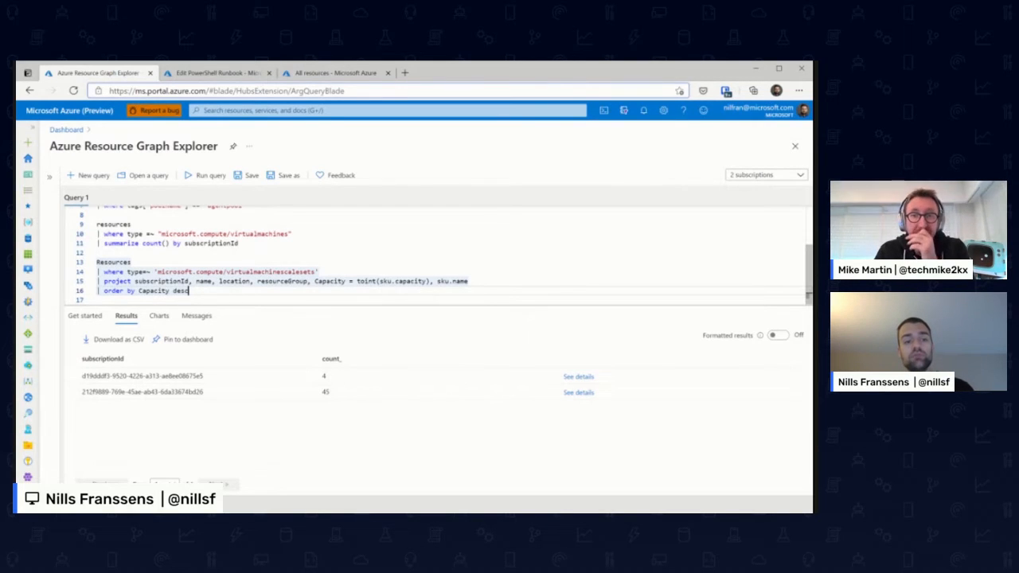
{"action": "double_click", "coordinate": [117, 281]}
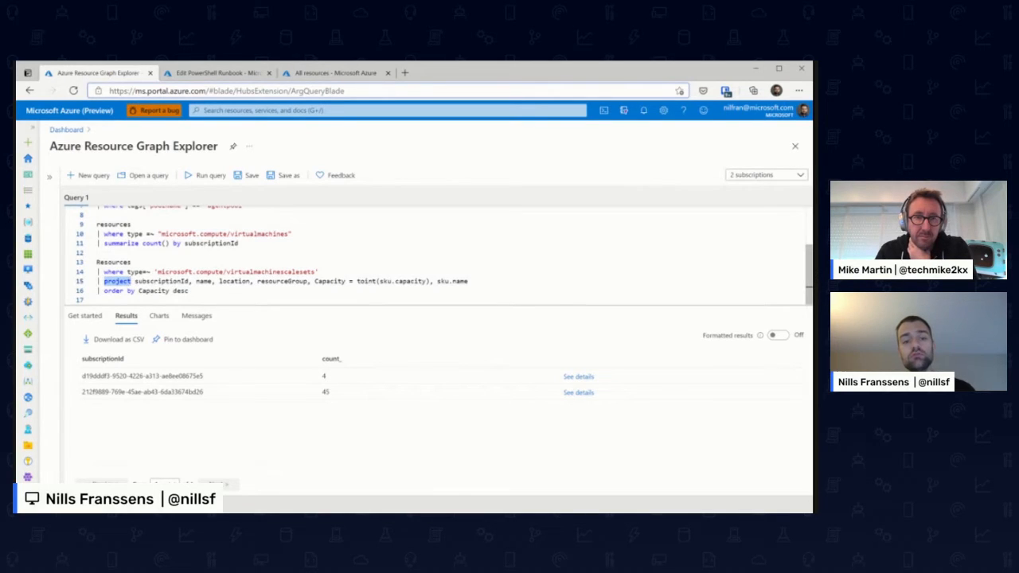
{"action": "left_click_drag", "start_coordinate": [314, 281], "coordinate": [430, 281]}
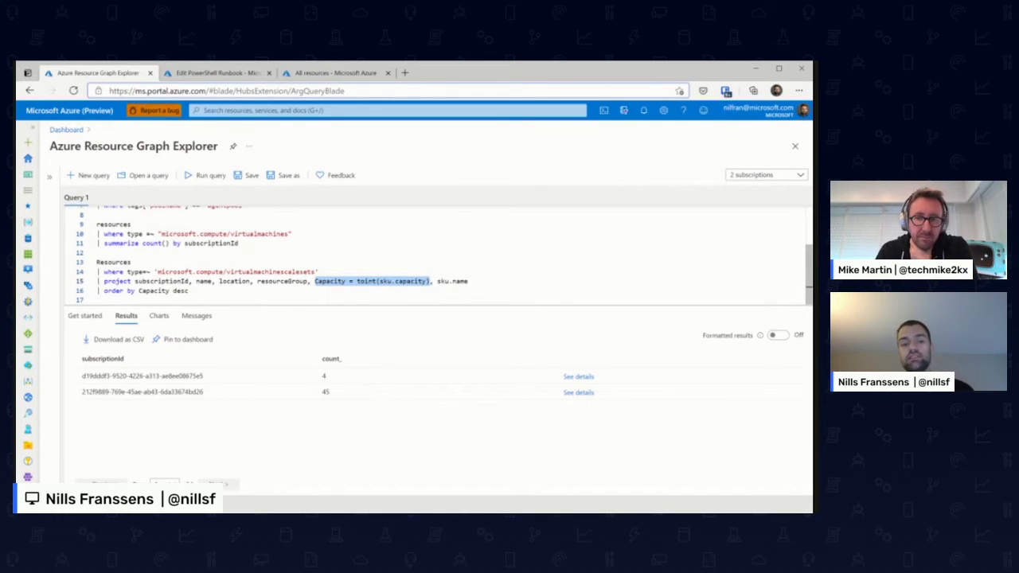
{"action": "double_click", "coordinate": [330, 281]}
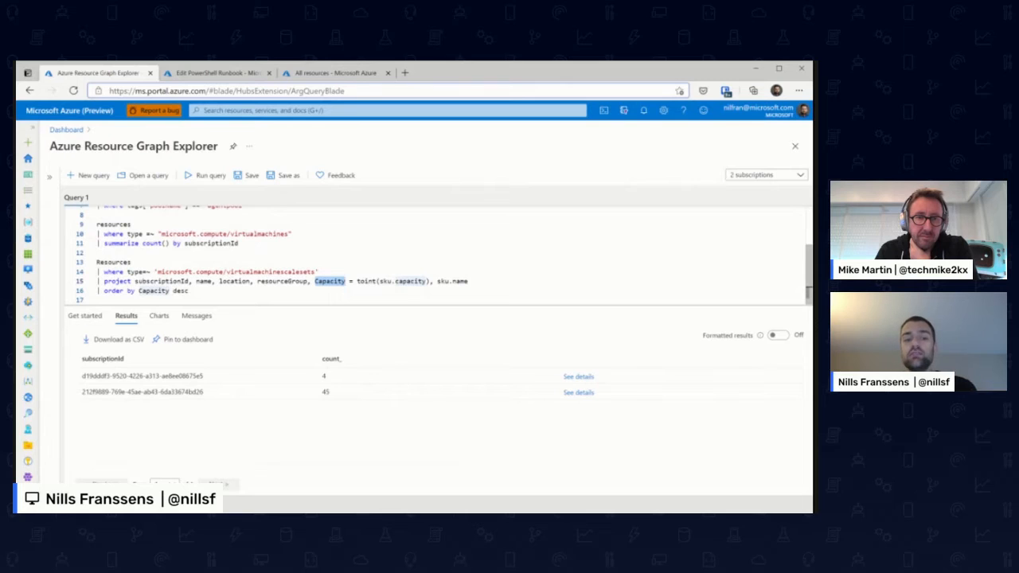
{"action": "double_click", "coordinate": [114, 291]}
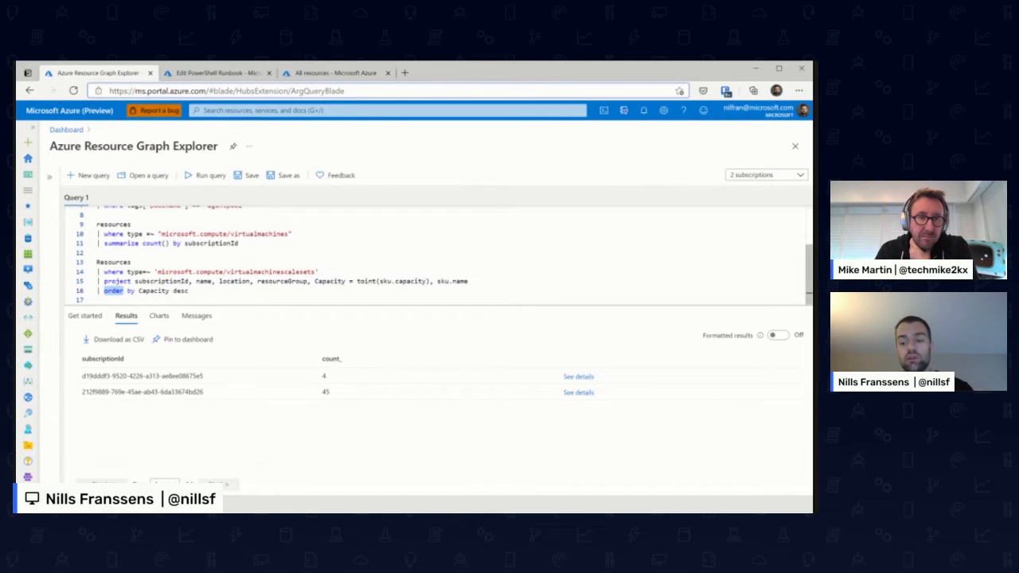
{"action": "key", "text": "shift+Return"}
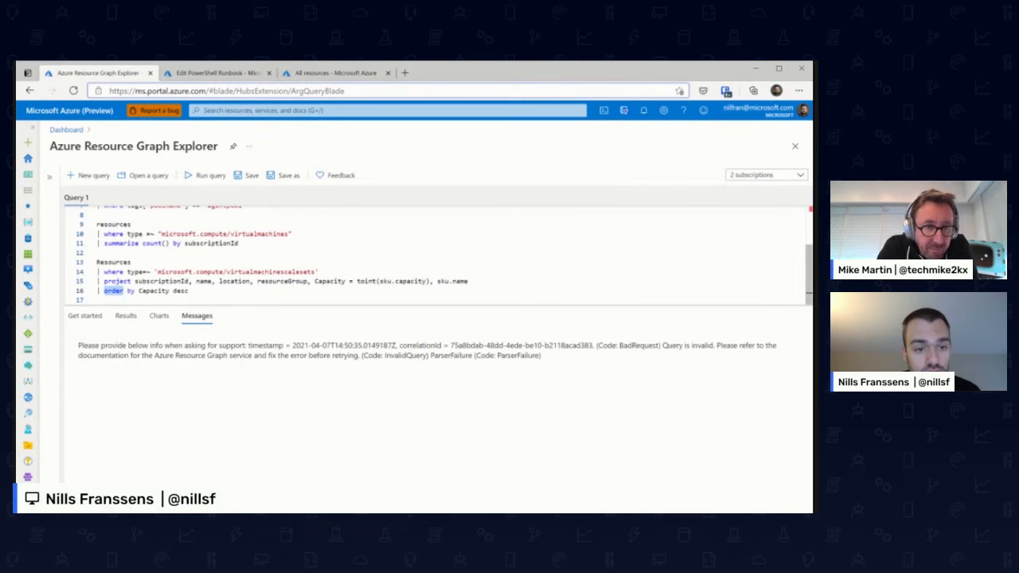
{"action": "left_click", "coordinate": [189, 292]}
{"action": "key", "text": "shift+Return"}
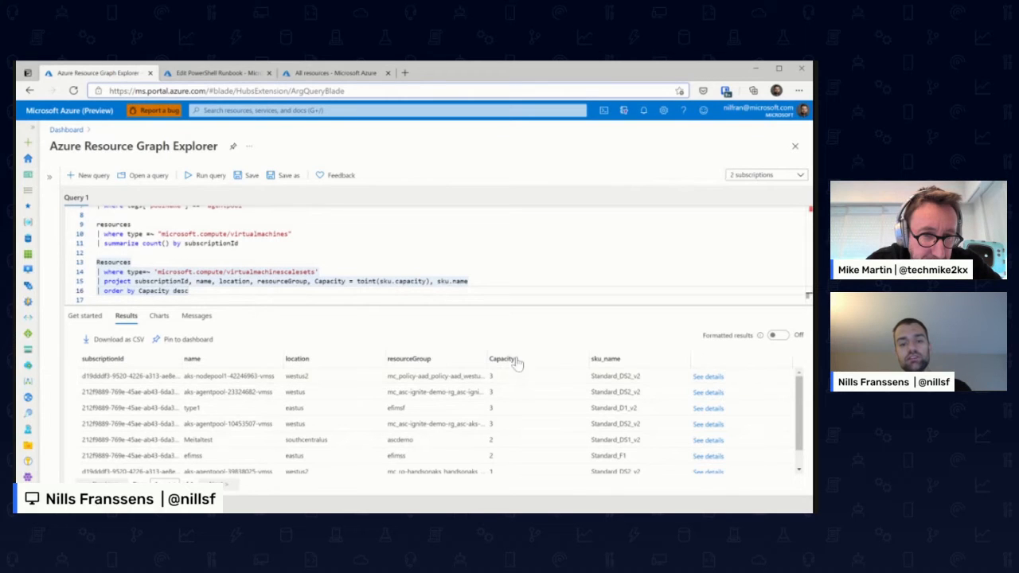
{"action": "scroll", "coordinate": [523, 478], "scroll_direction": "down", "scroll_amount": 1}
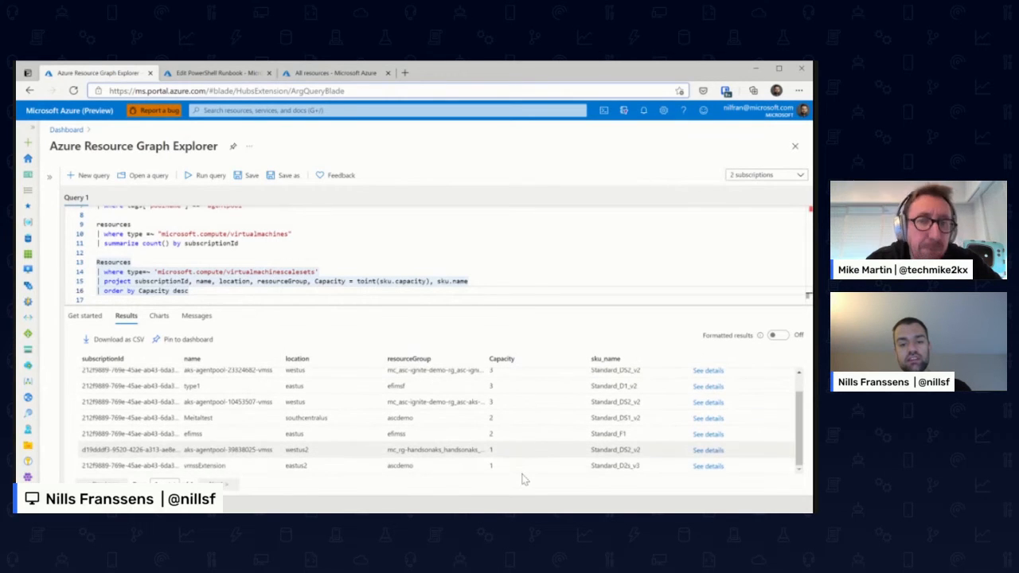
{"action": "scroll", "coordinate": [523, 479], "scroll_direction": "up", "scroll_amount": 1}
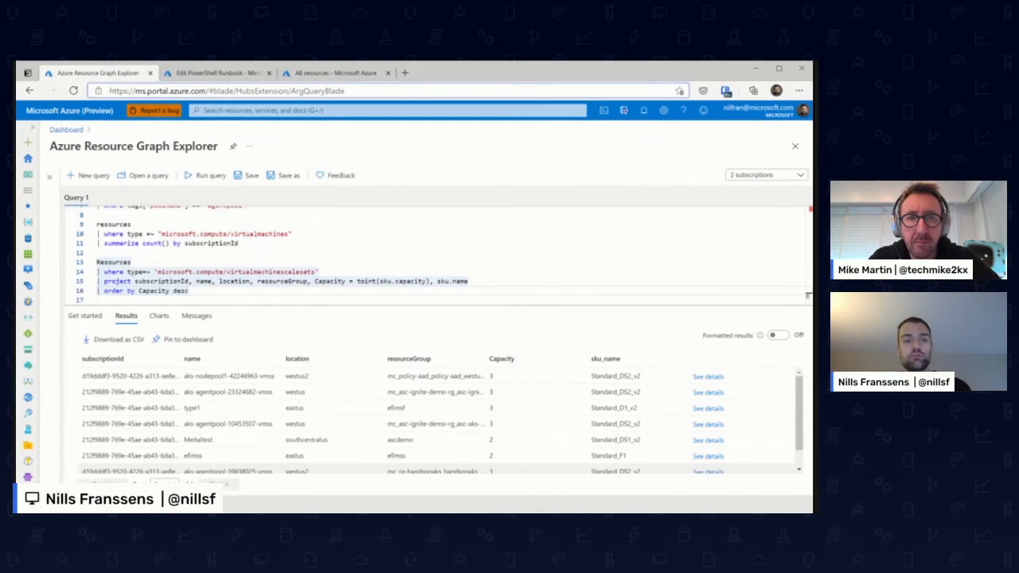
- Switch to the deleteDisks PowerShell runbook and examine how it queries unattached disks with Search-AzGraph and removes them in a foreach loop
{"action": "key", "text": "ctrl+Tab"}
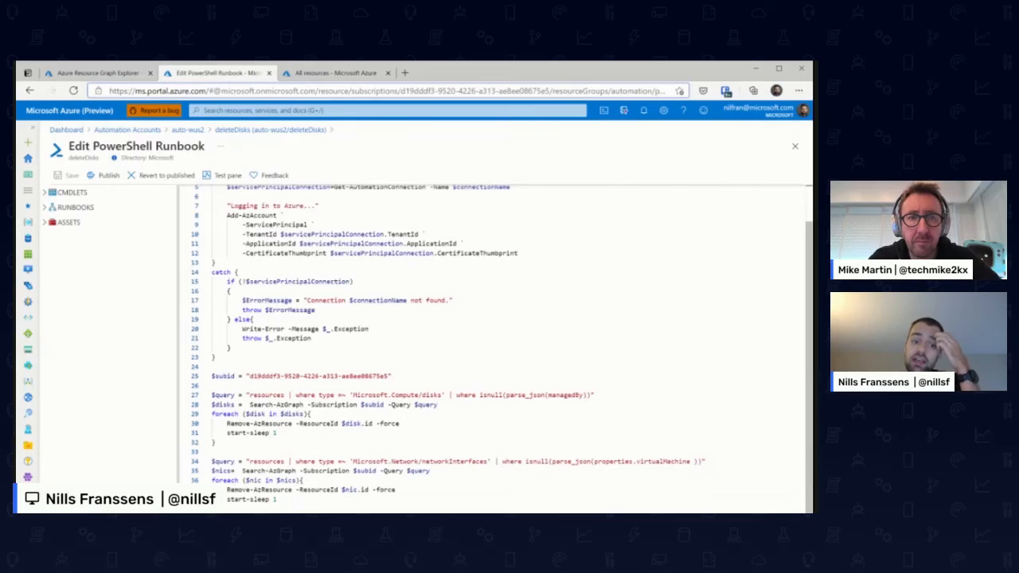
{"action": "left_click", "coordinate": [310, 414]}
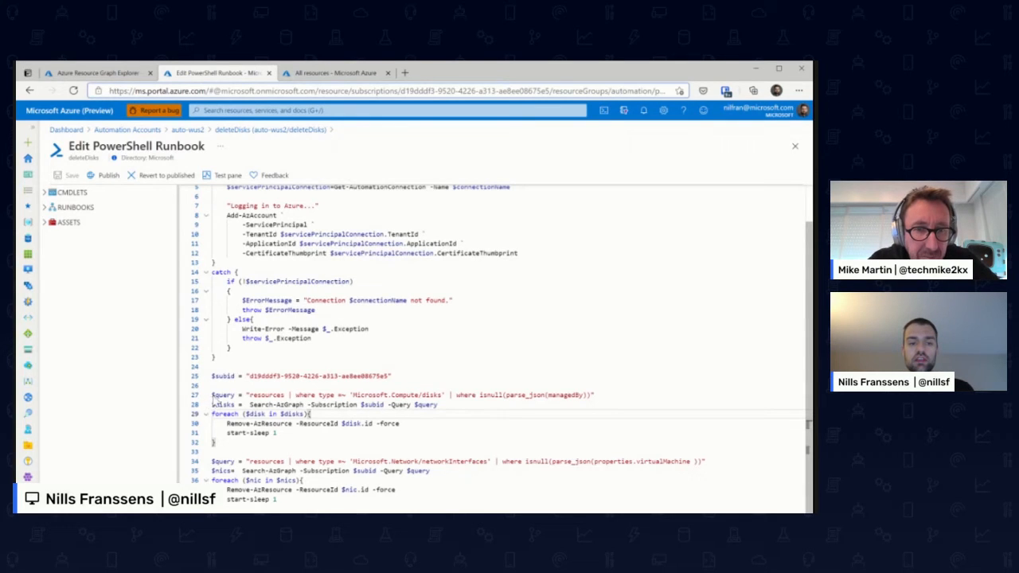
{"action": "left_click_drag", "start_coordinate": [212, 395], "coordinate": [593, 394]}
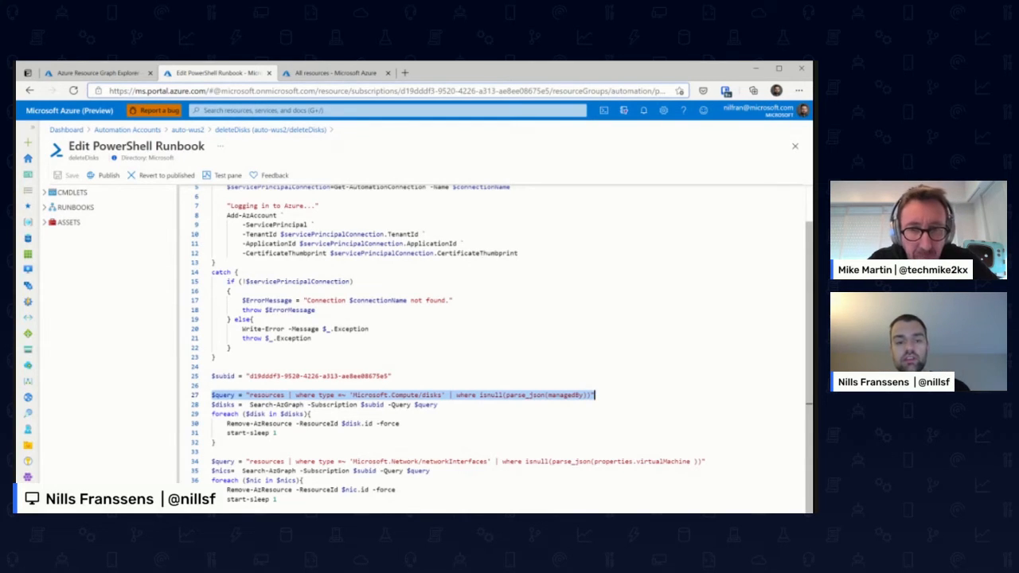
{"action": "double_click", "coordinate": [431, 395]}
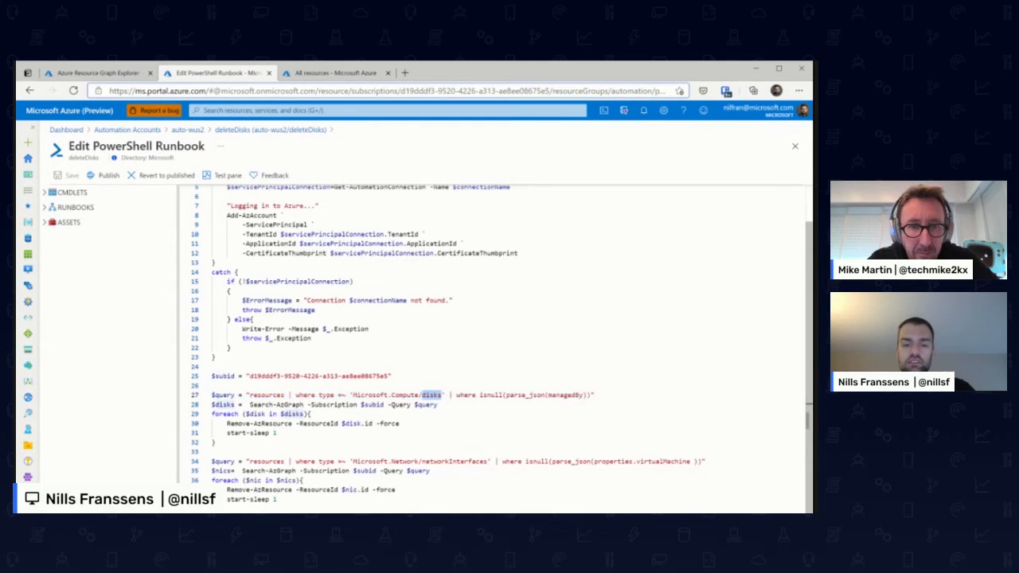
{"action": "left_click_drag", "start_coordinate": [456, 395], "coordinate": [591, 395]}
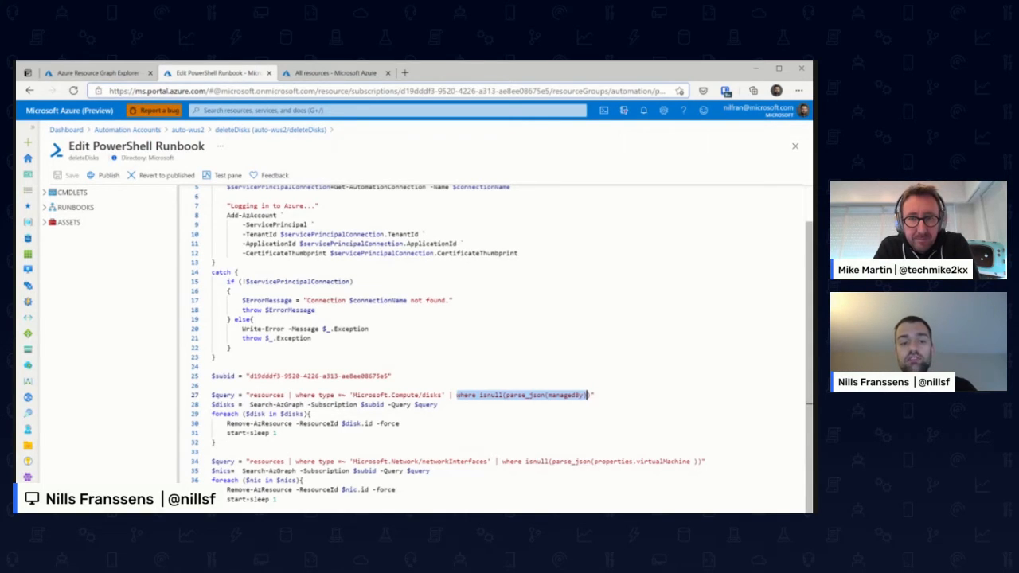
{"action": "left_click_drag", "start_coordinate": [213, 405], "coordinate": [437, 404]}
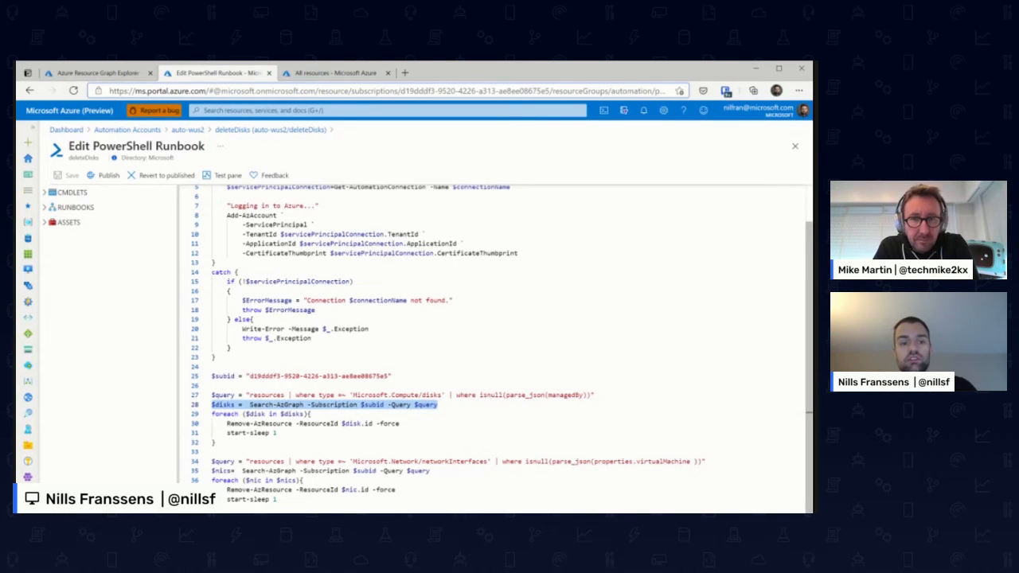
{"action": "double_click", "coordinate": [288, 424]}
{"action": "left_click", "coordinate": [277, 433]}
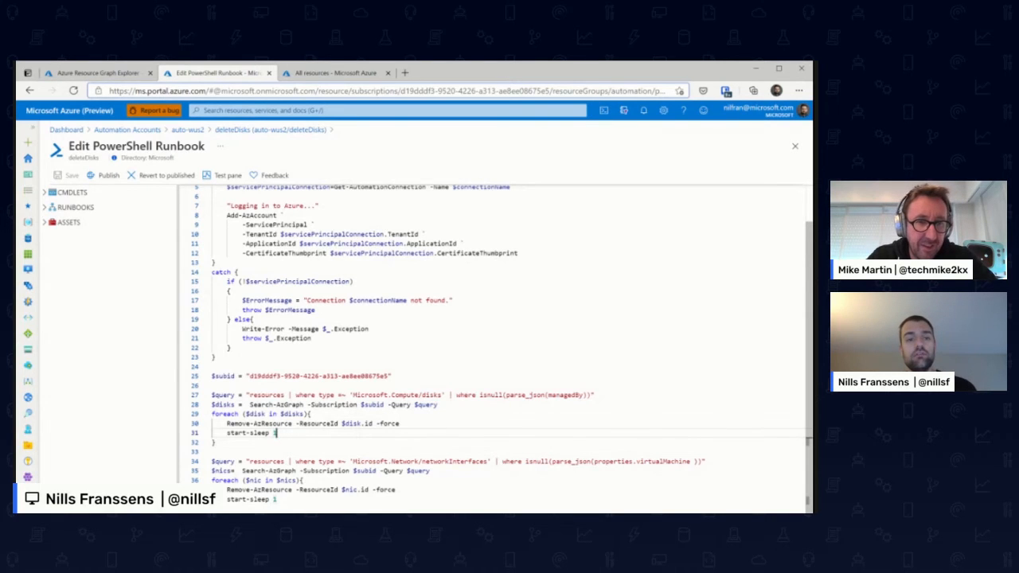
- Switch to the All resources page and filter the list by type to Virtual machine and Virtual machine scale set
{"action": "key", "text": "ctrl+Tab"}
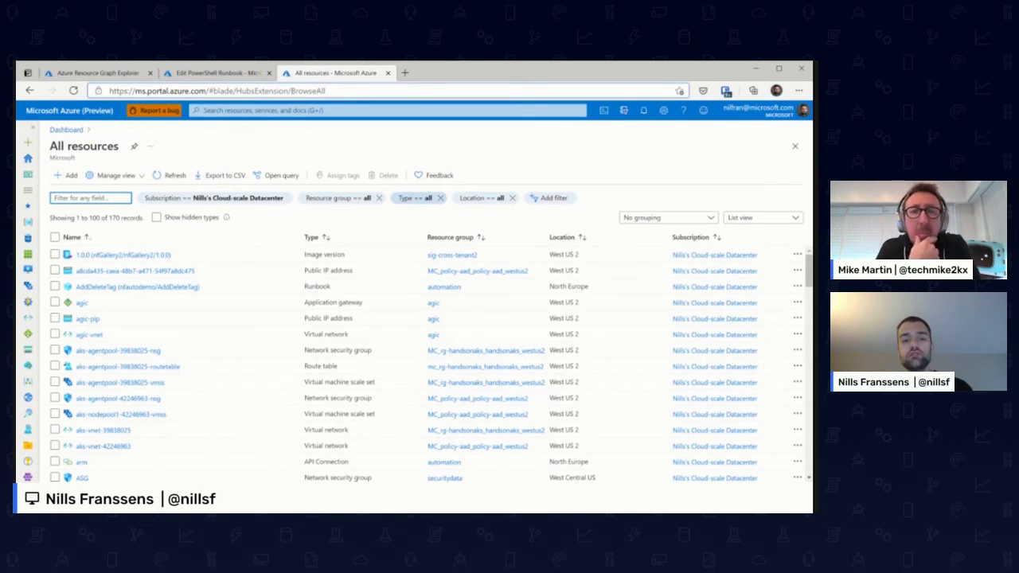
{"action": "left_click", "coordinate": [414, 197]}
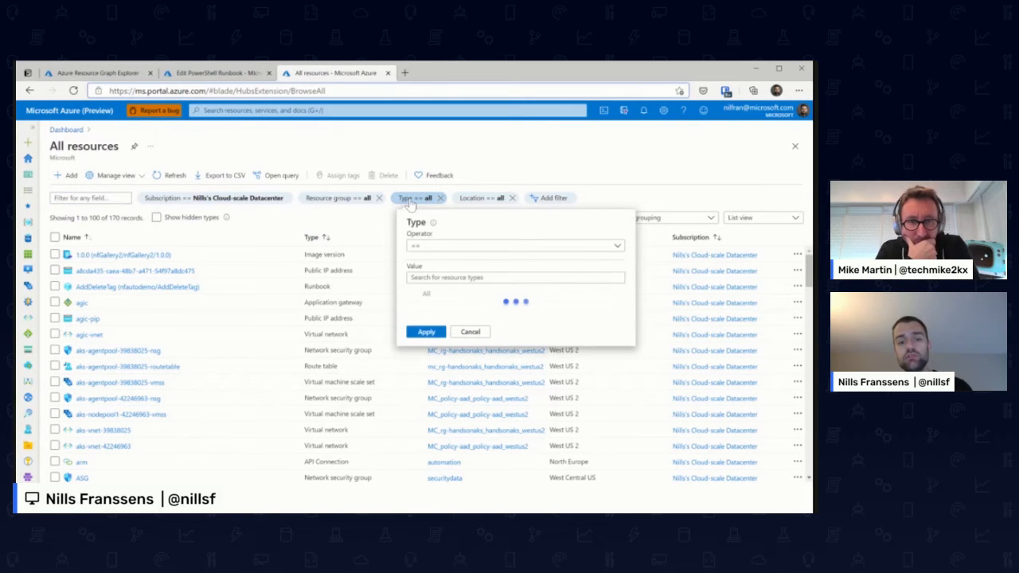
{"action": "scroll", "coordinate": [501, 339], "scroll_direction": "down", "scroll_amount": 3}
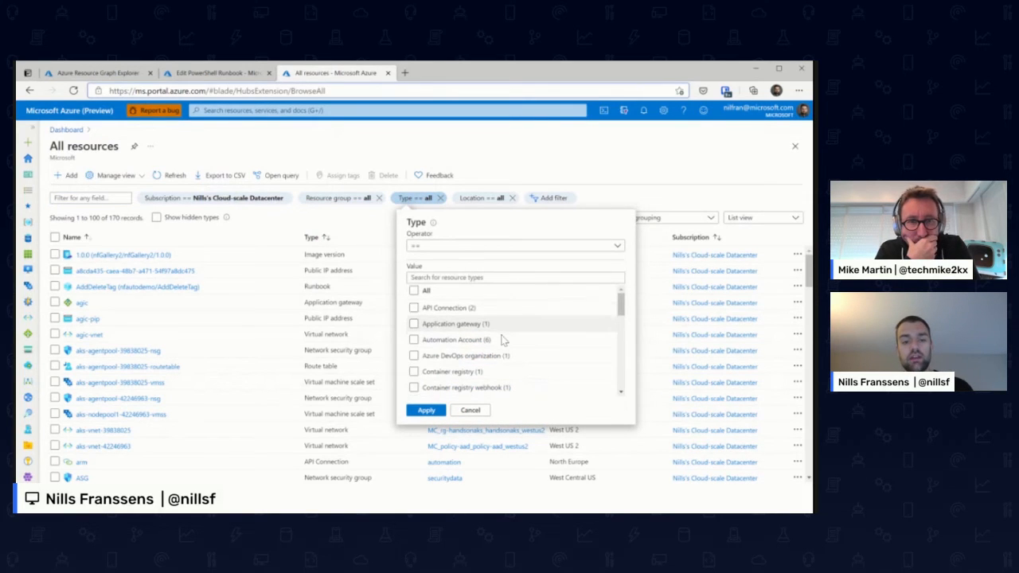
{"action": "scroll", "coordinate": [502, 338], "scroll_direction": "down", "scroll_amount": 8}
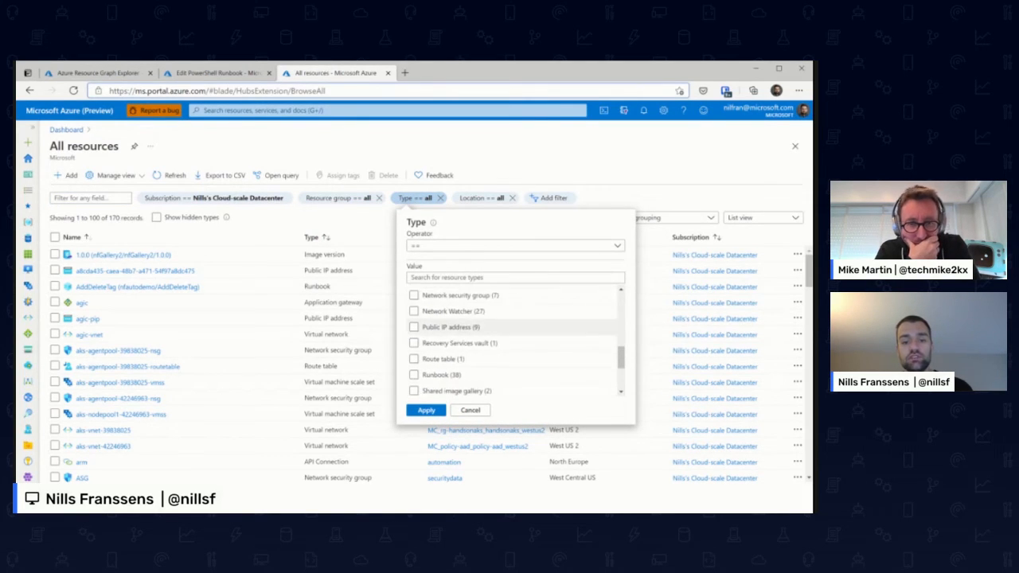
{"action": "scroll", "coordinate": [501, 342], "scroll_direction": "down", "scroll_amount": 1}
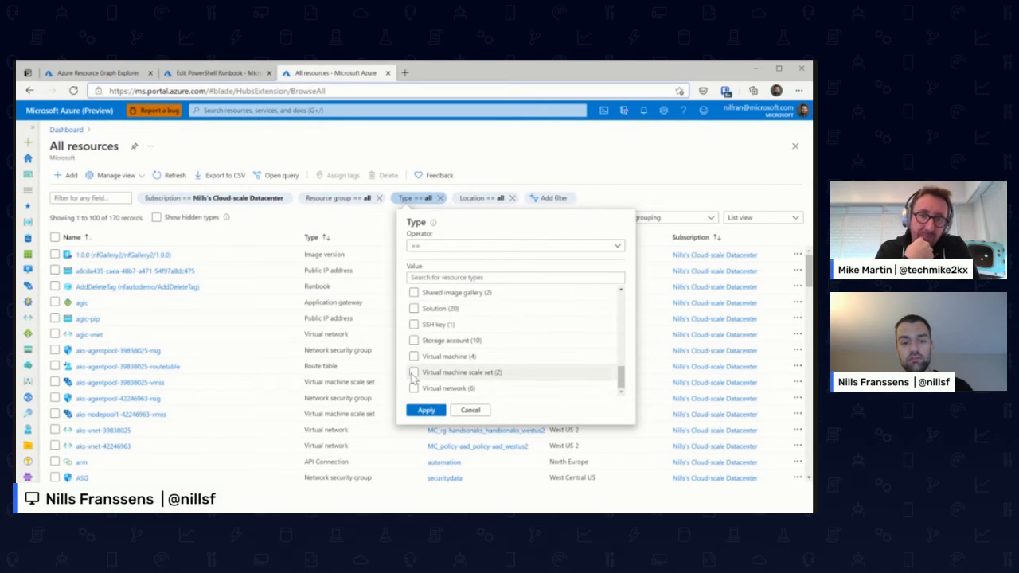
{"action": "left_click", "coordinate": [414, 373]}
{"action": "left_click", "coordinate": [414, 355]}
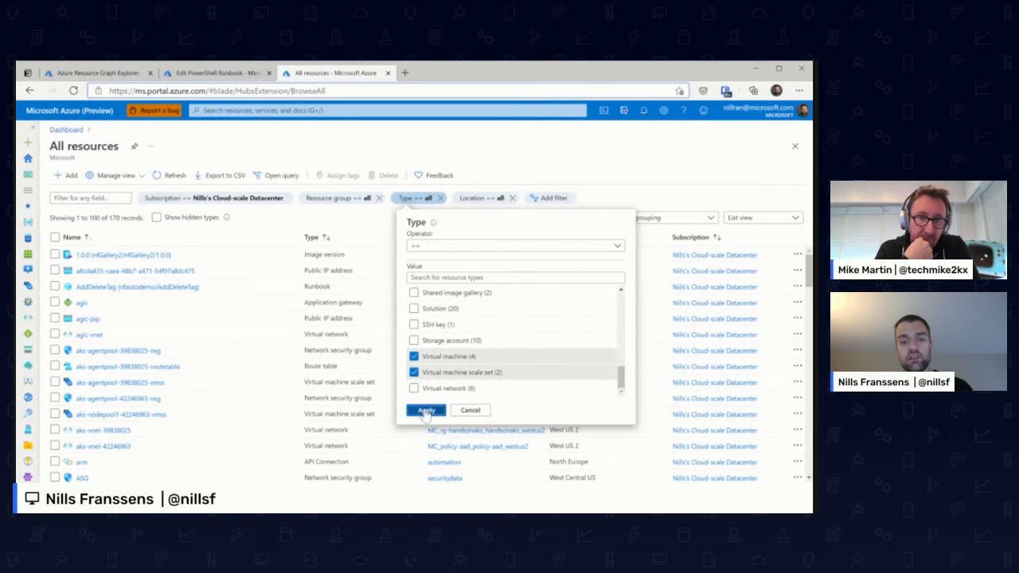
{"action": "left_click", "coordinate": [425, 410]}
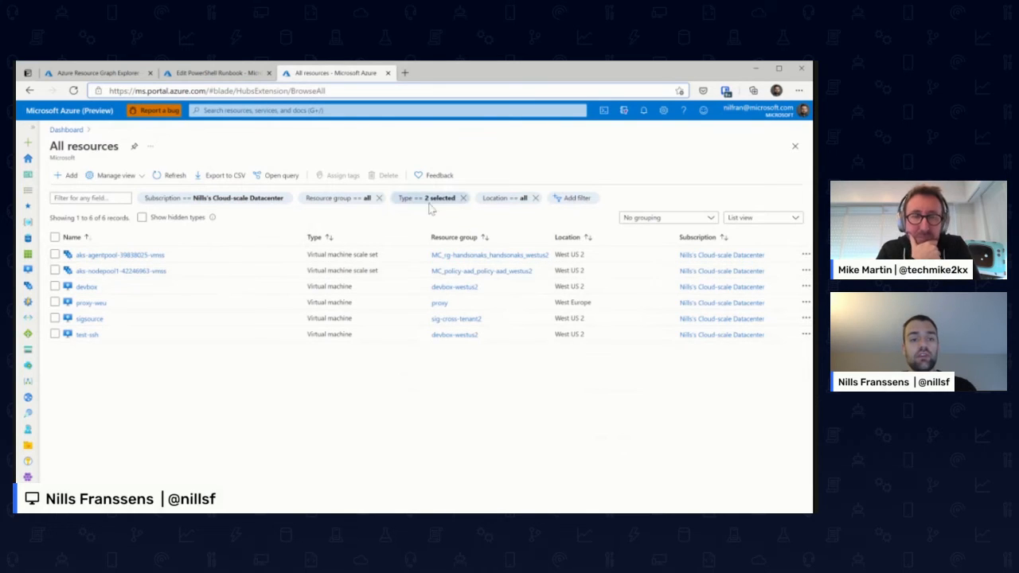
- Open the filtered list's underlying query in Resource Graph Explorer and run it after reviewing its where, project and sort clauses
{"action": "left_click", "coordinate": [271, 177]}
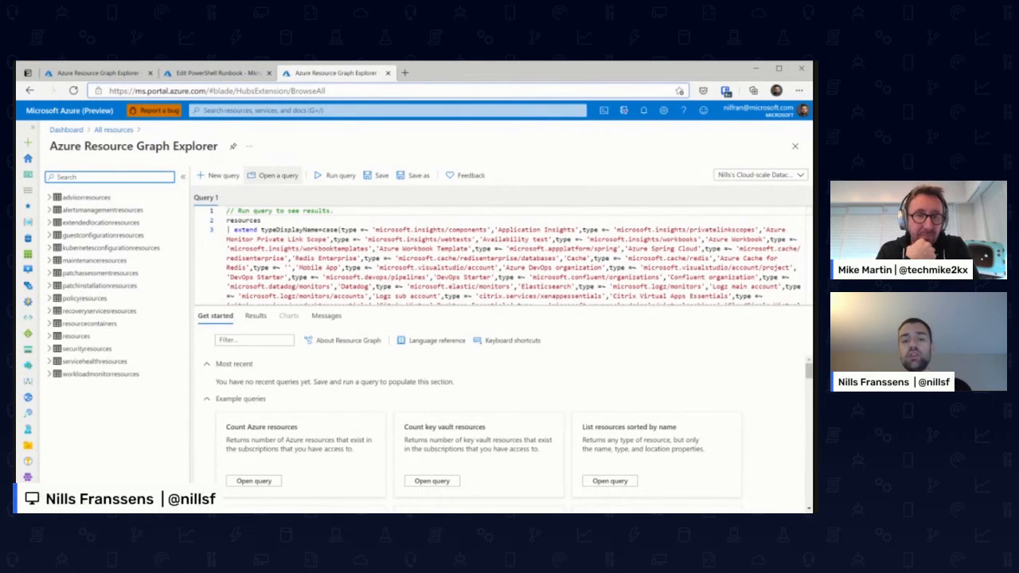
{"action": "left_click", "coordinate": [331, 239]}
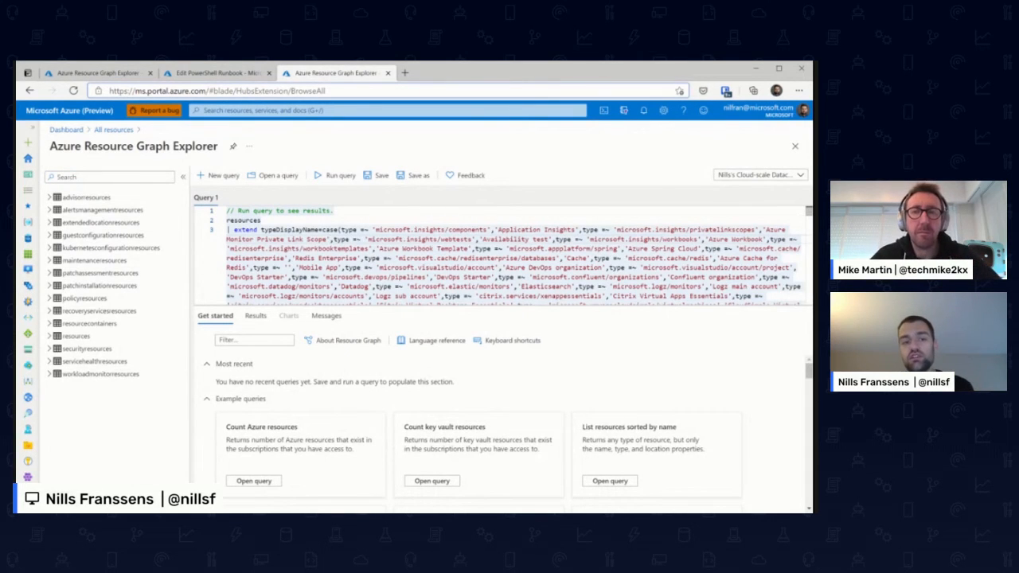
{"action": "scroll", "coordinate": [330, 238], "scroll_direction": "down", "scroll_amount": 3}
{"action": "scroll", "coordinate": [514, 254], "scroll_direction": "down", "scroll_amount": 10}
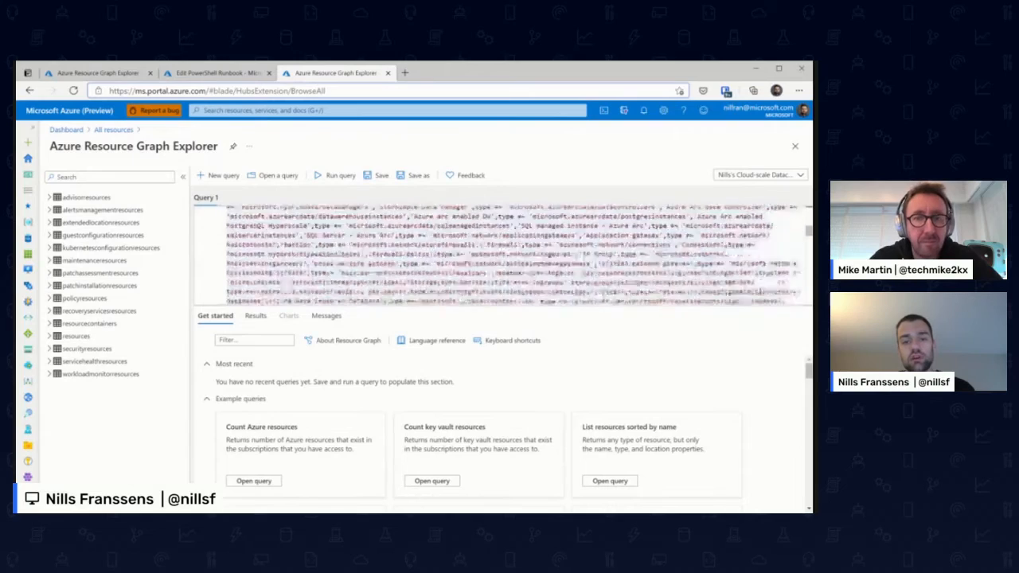
{"action": "scroll", "coordinate": [514, 255], "scroll_direction": "down", "scroll_amount": 5}
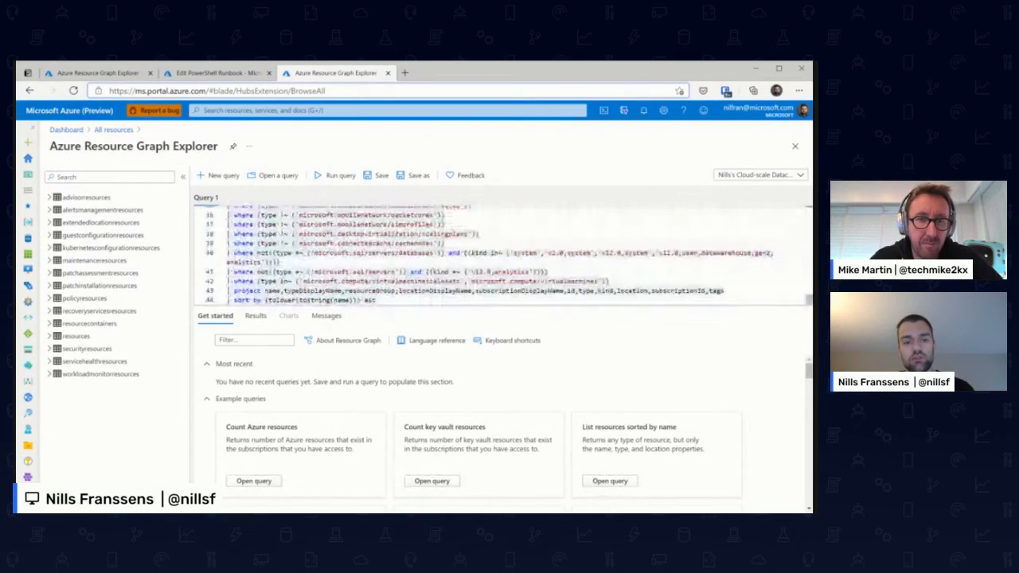
{"action": "scroll", "coordinate": [500, 254], "scroll_direction": "up", "scroll_amount": 10}
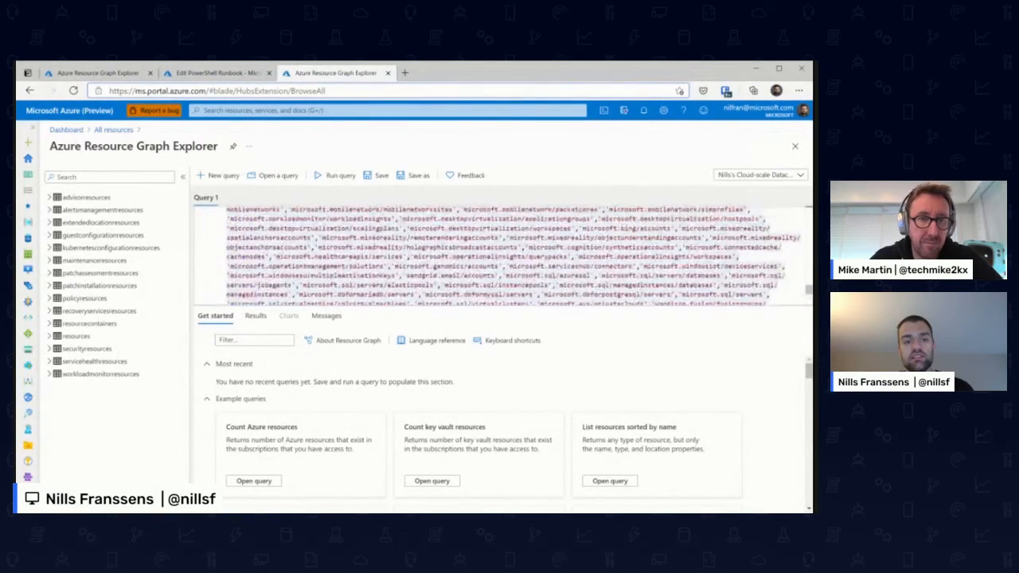
{"action": "scroll", "coordinate": [515, 255], "scroll_direction": "up", "scroll_amount": 10}
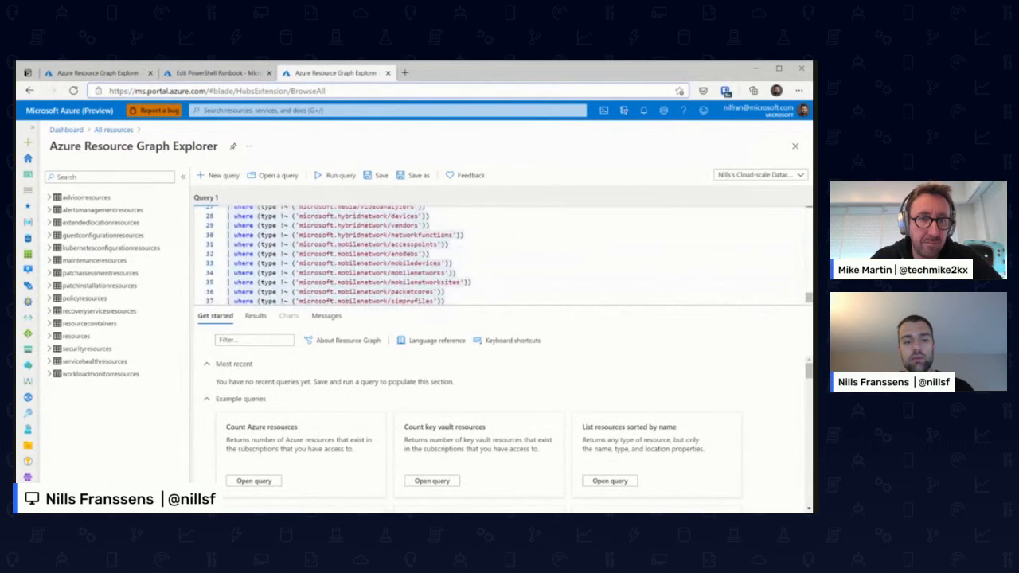
{"action": "scroll", "coordinate": [499, 255], "scroll_direction": "down", "scroll_amount": 5}
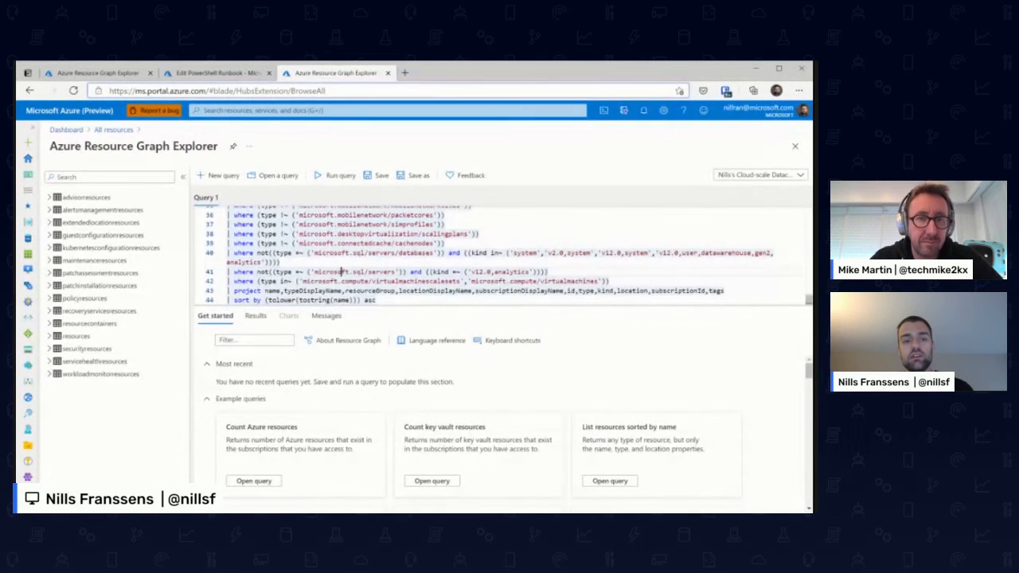
{"action": "left_click", "coordinate": [329, 176]}
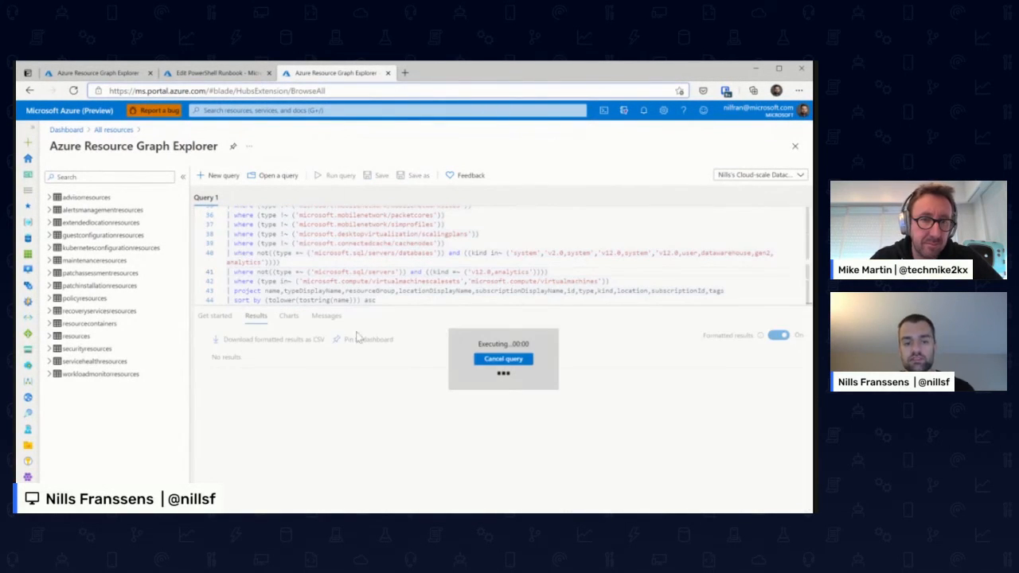